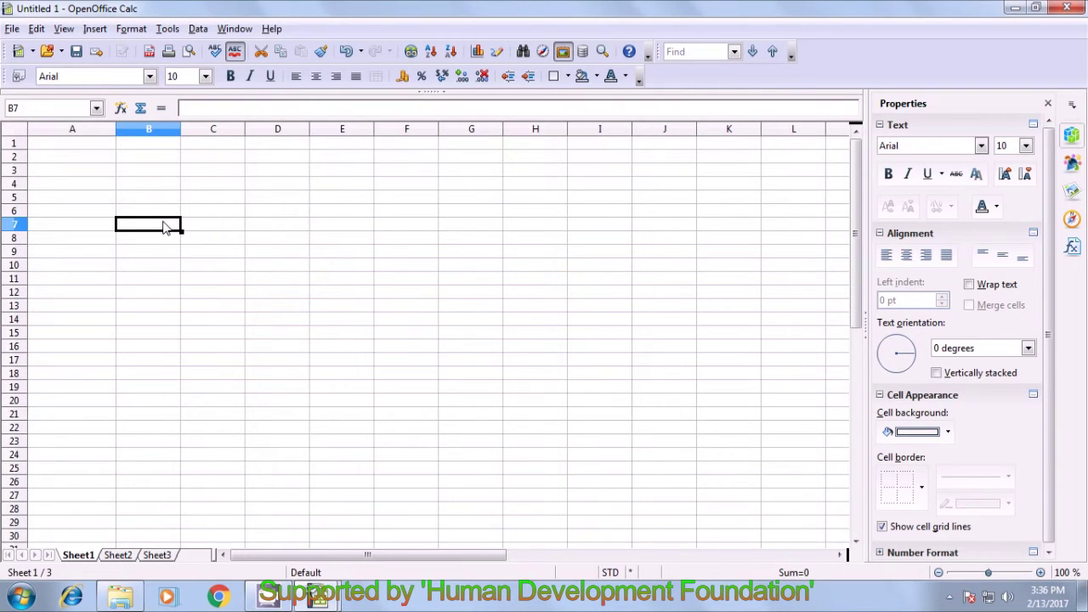
- Enter the label "Loan amount" in cell A2
left_click(61, 161)
type("Loan ")
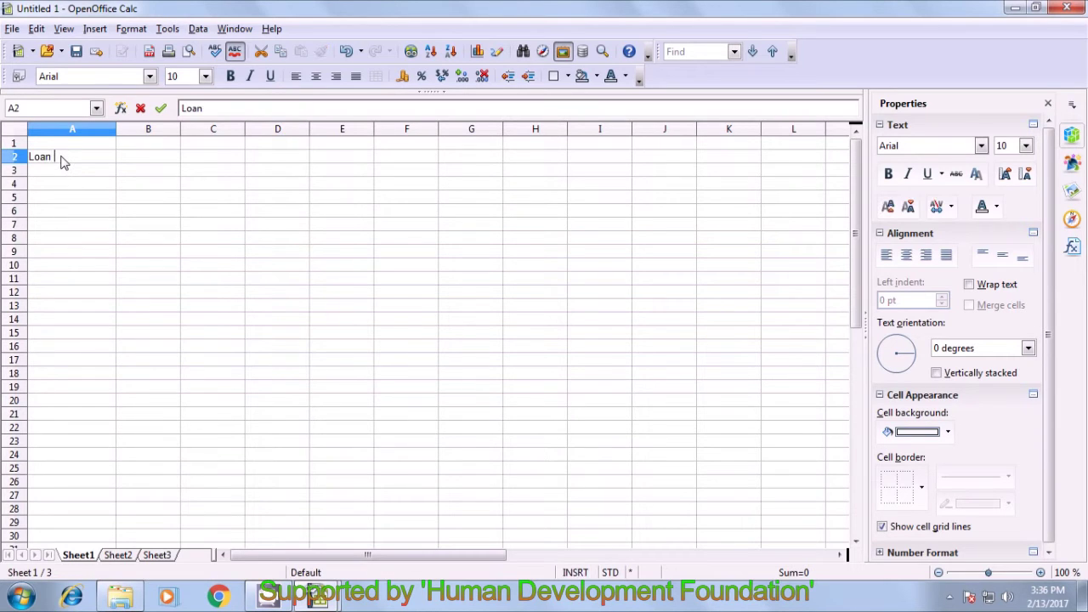
type("amount")
key("Tab")
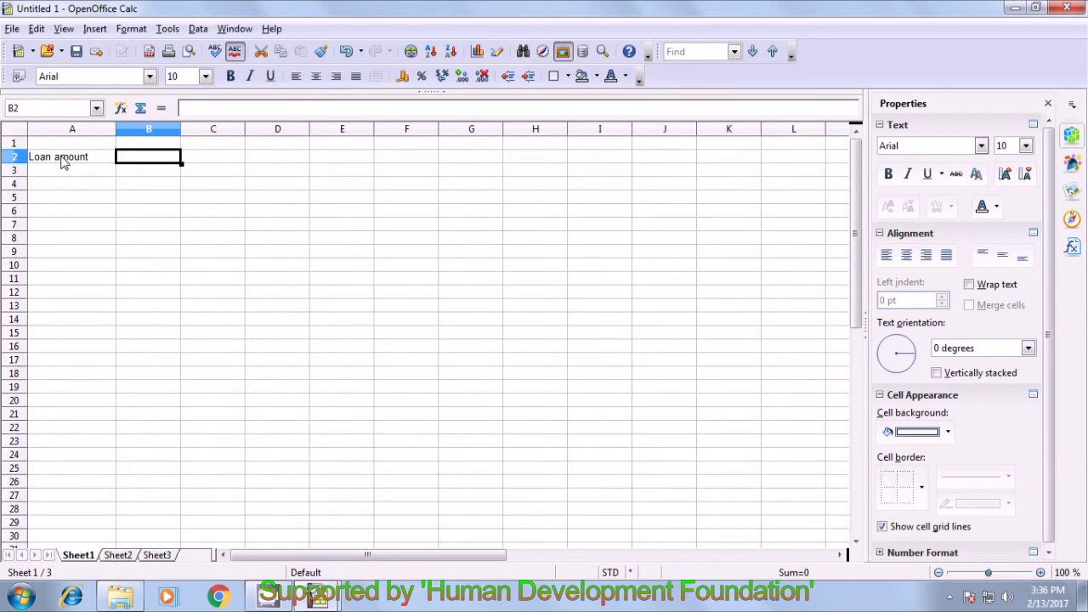
- Format cell B2 as INR currency using the -1,234.00 INR format with two decimal places
right_click(122, 155)
left_click(173, 186)
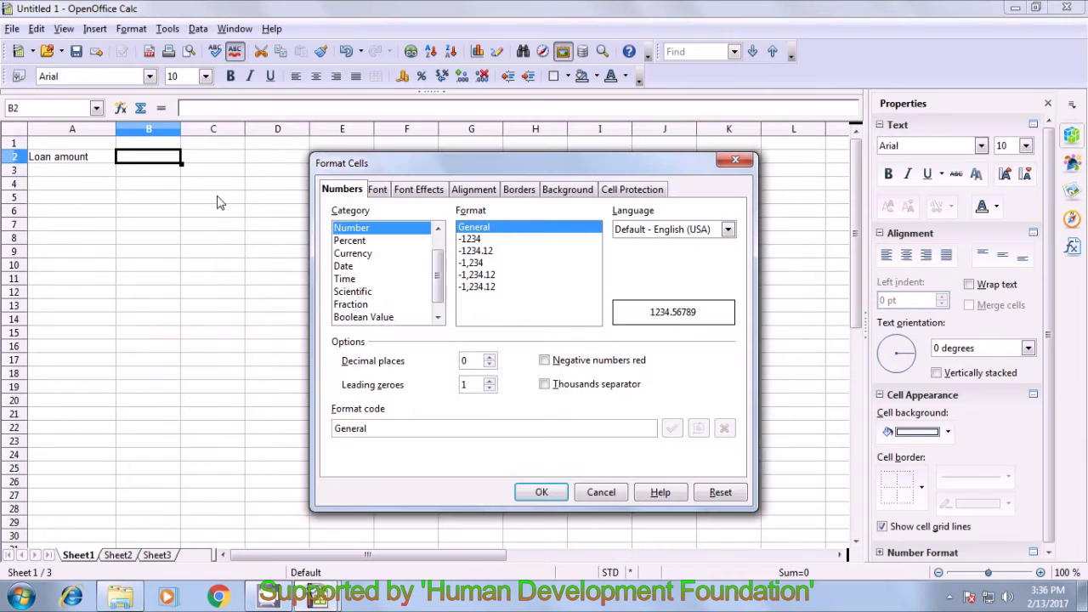
left_click(356, 256)
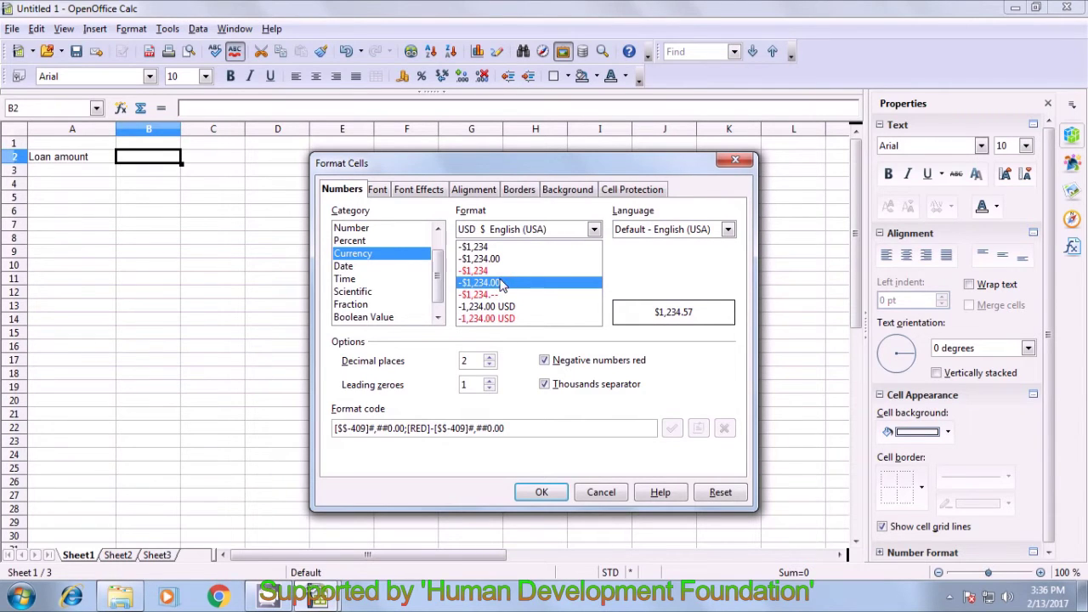
key("Down")
key("Down")
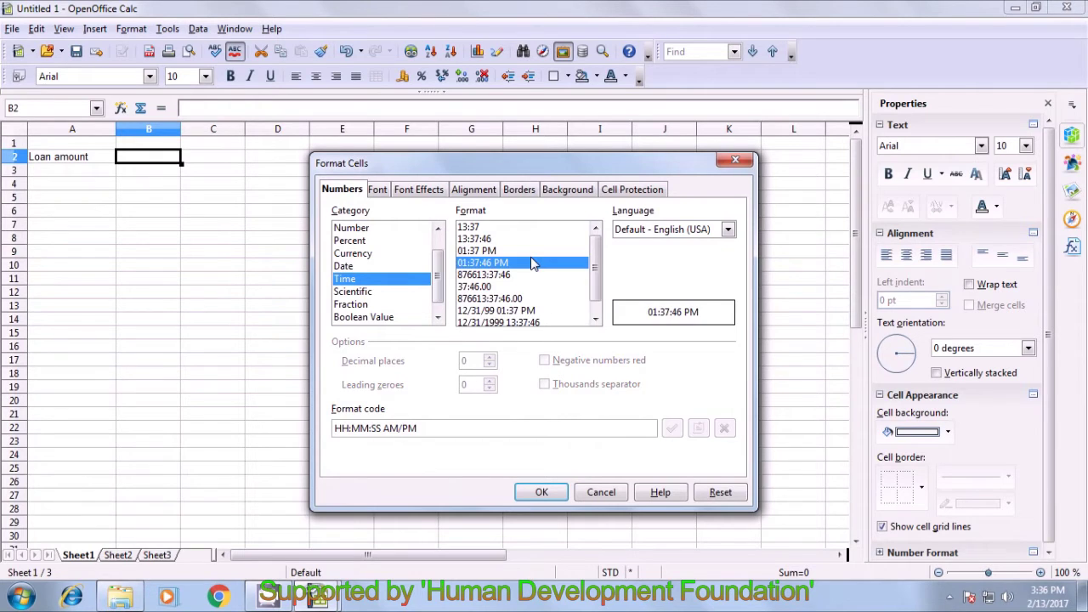
key("Up")
key("Up")
key("Down")
key("Up")
left_click(593, 229)
scroll(489, 297, "down", 8)
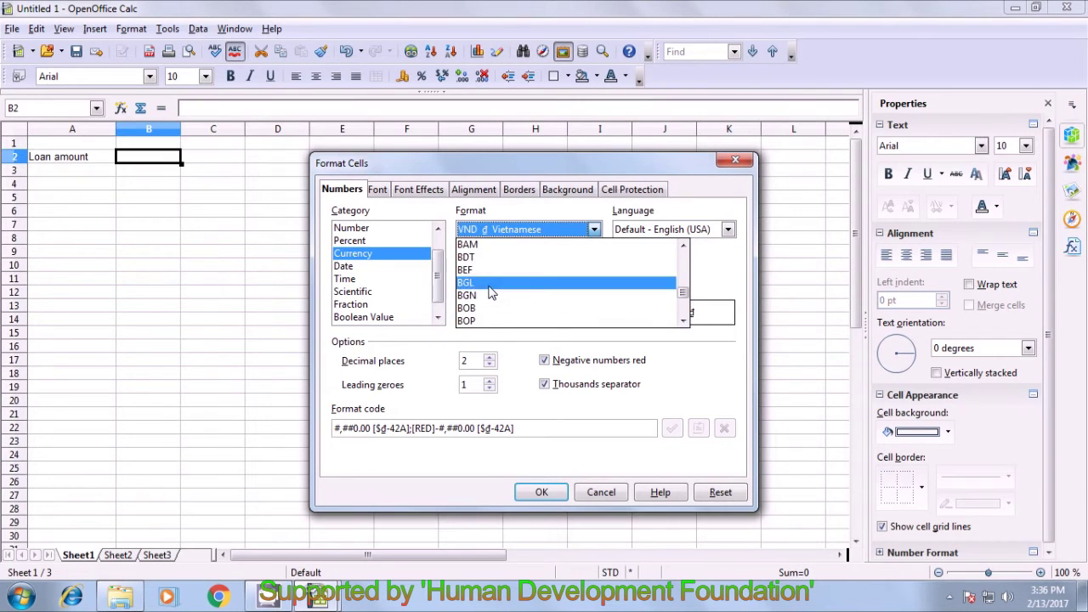
scroll(488, 293, "down", 5)
scroll(489, 293, "down", 9)
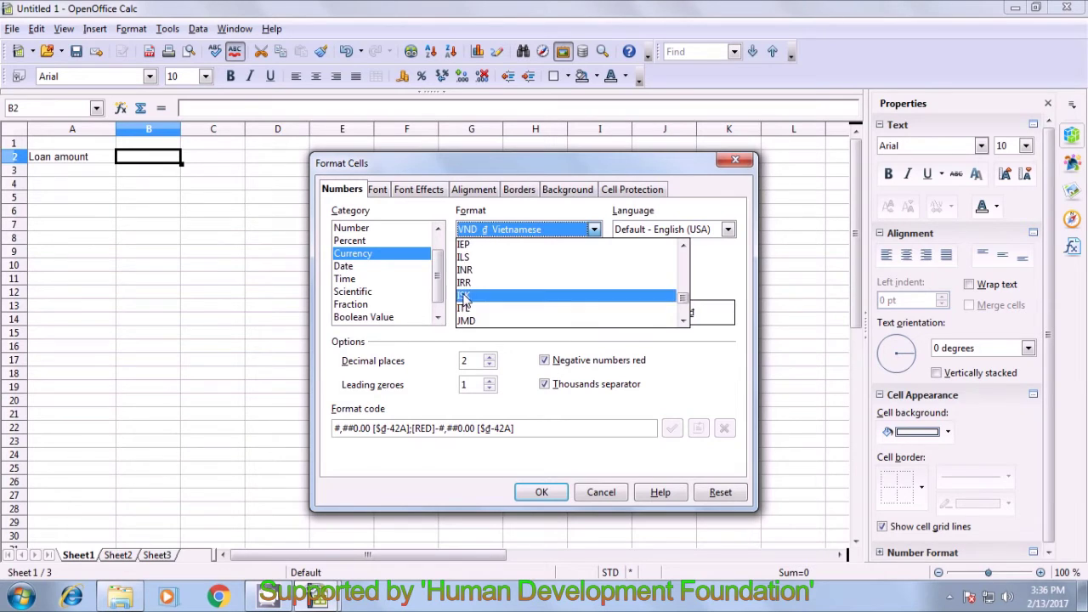
left_click(472, 271)
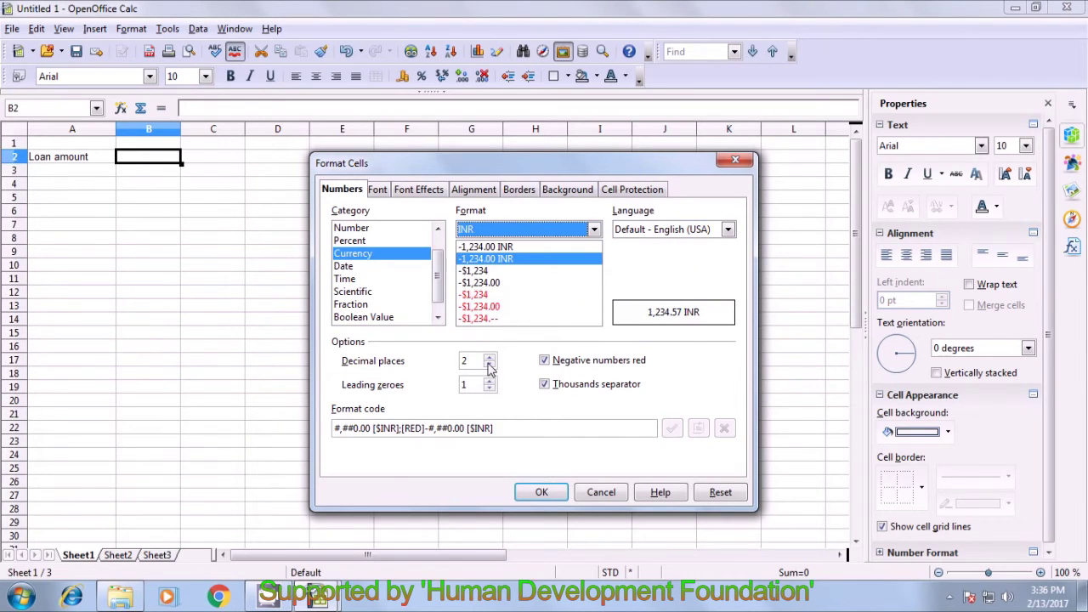
left_click(549, 493)
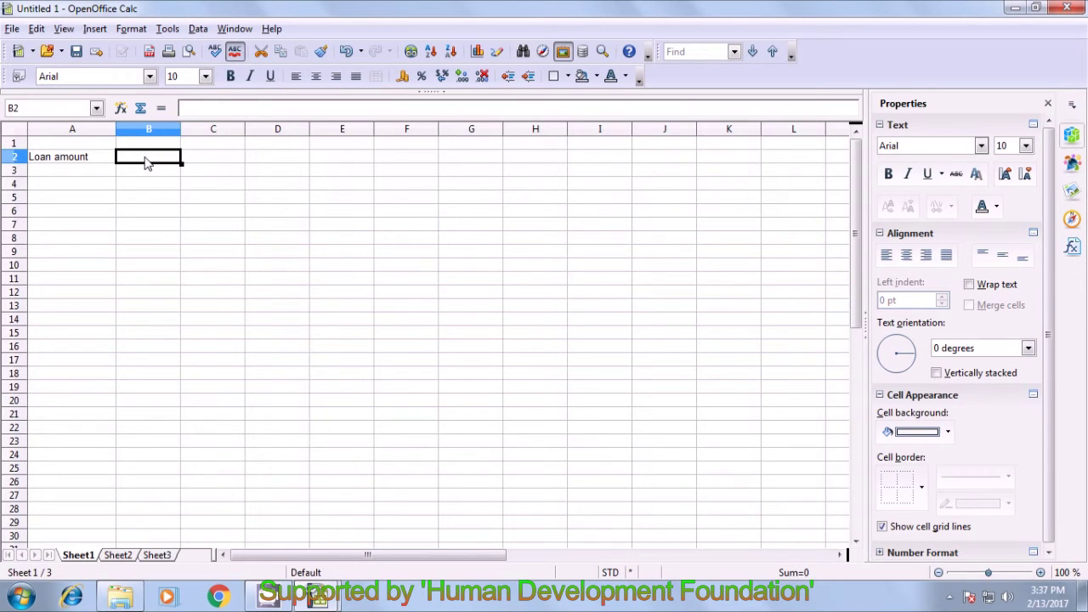
- Enter a loan amount of 45000 in cell B2 and widen column B to fit the formatted value
type("45")
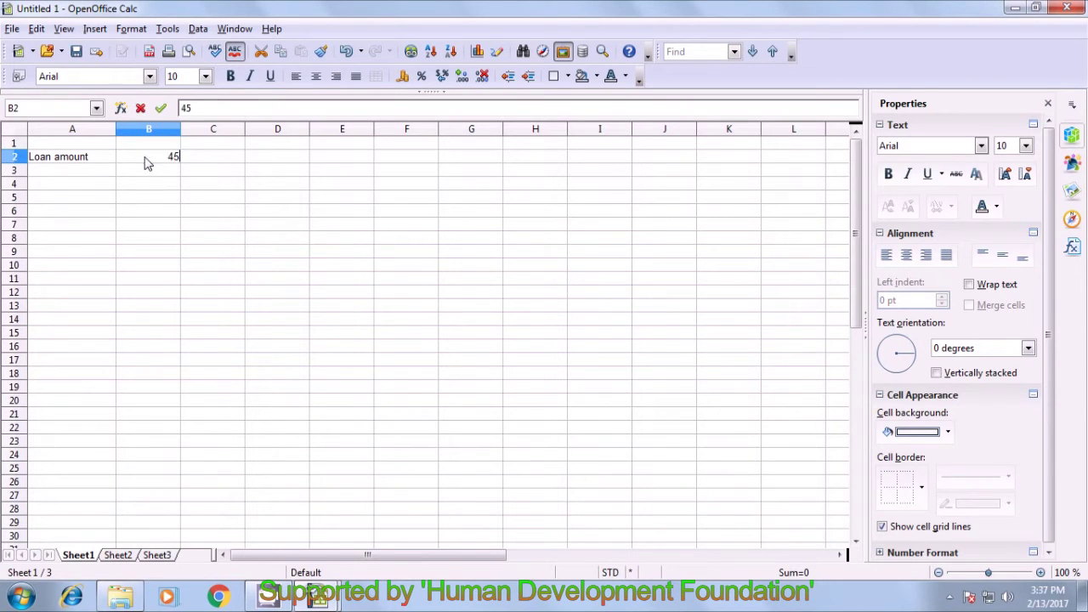
type("000")
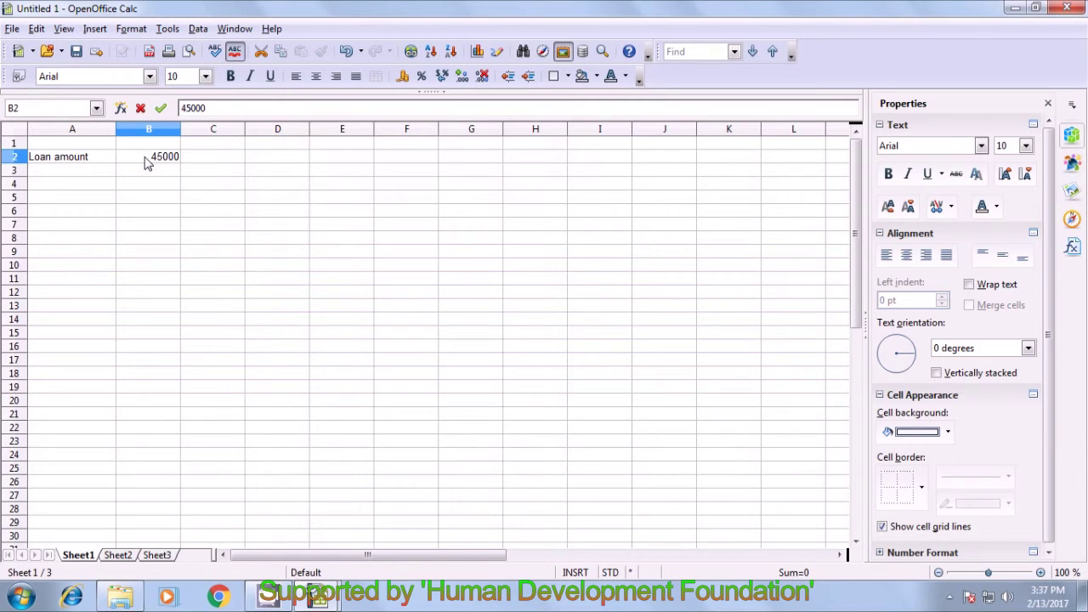
key("Return")
left_click_drag(180, 128, 198, 128)
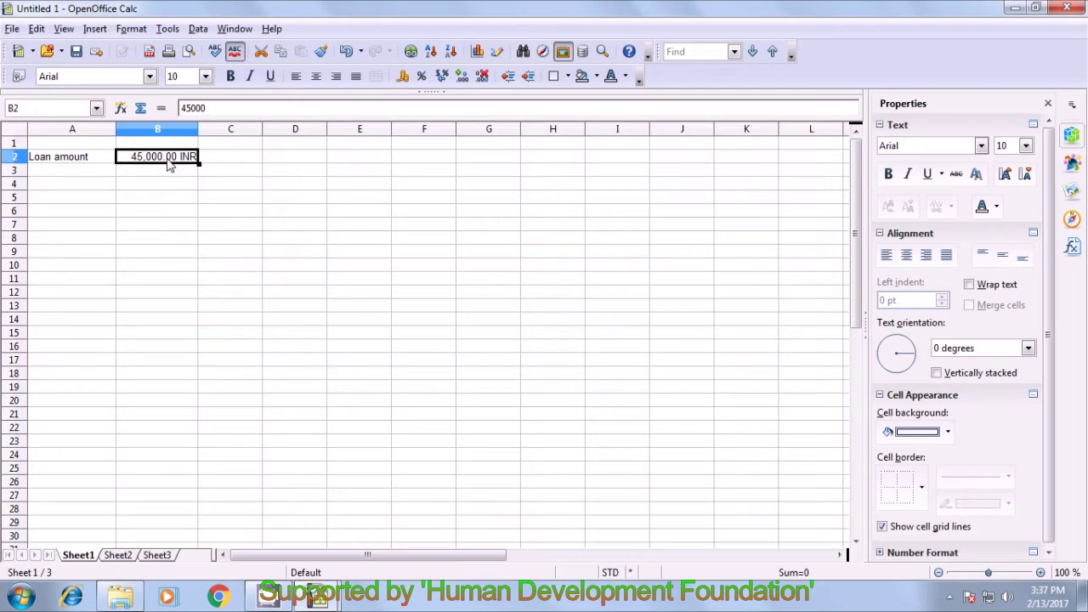
- Change the loan amount in cell B2 to 4500
double_click(173, 158)
key("BackSpace")
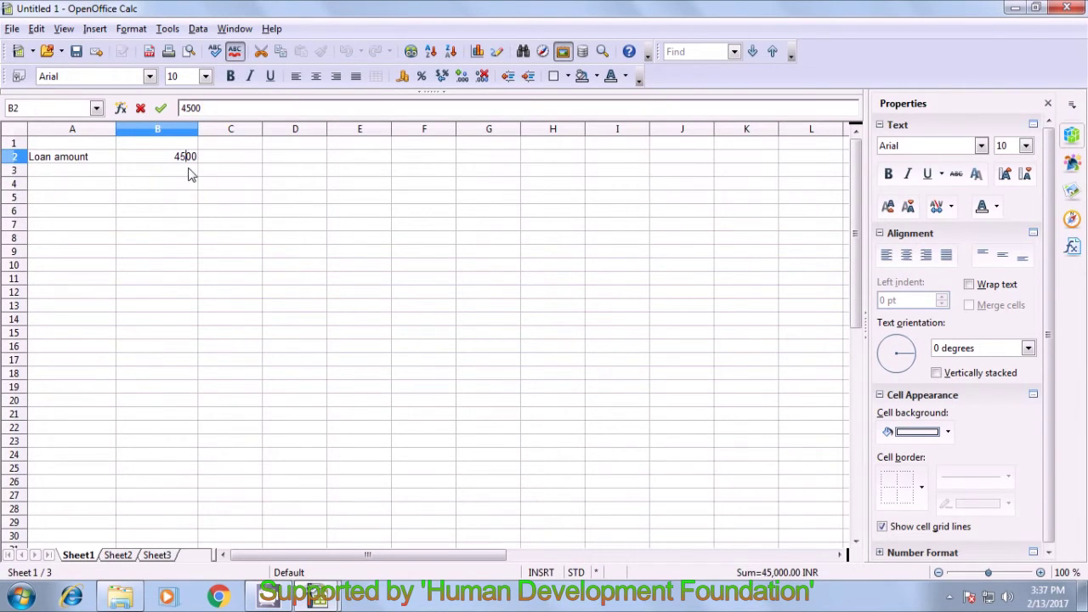
left_click(189, 173)
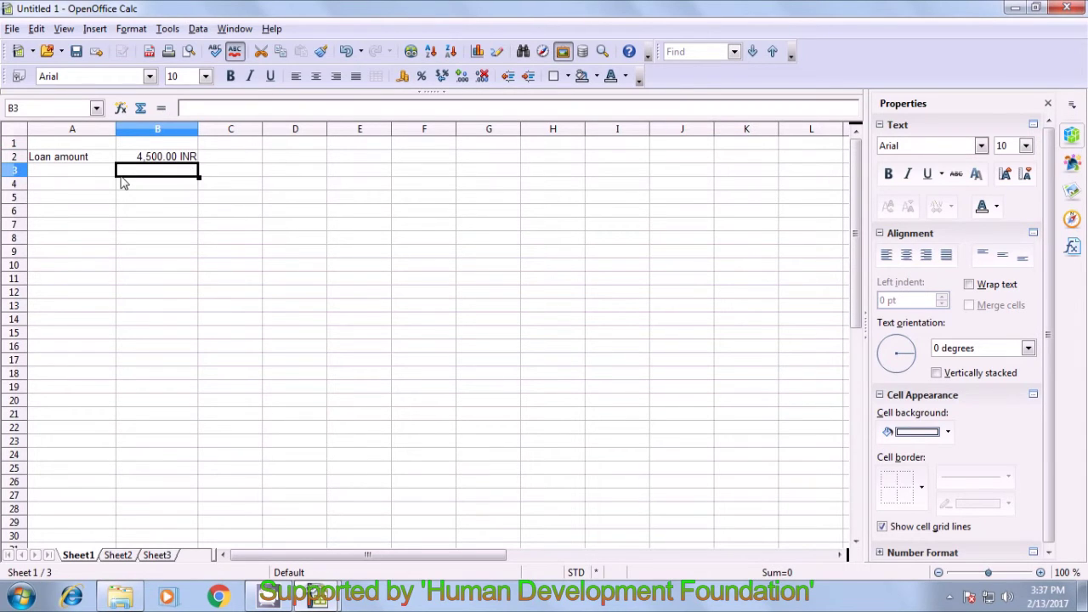
- Enter the label "Rate" in cell A3 and the value 5% in cell B3
left_click(63, 175)
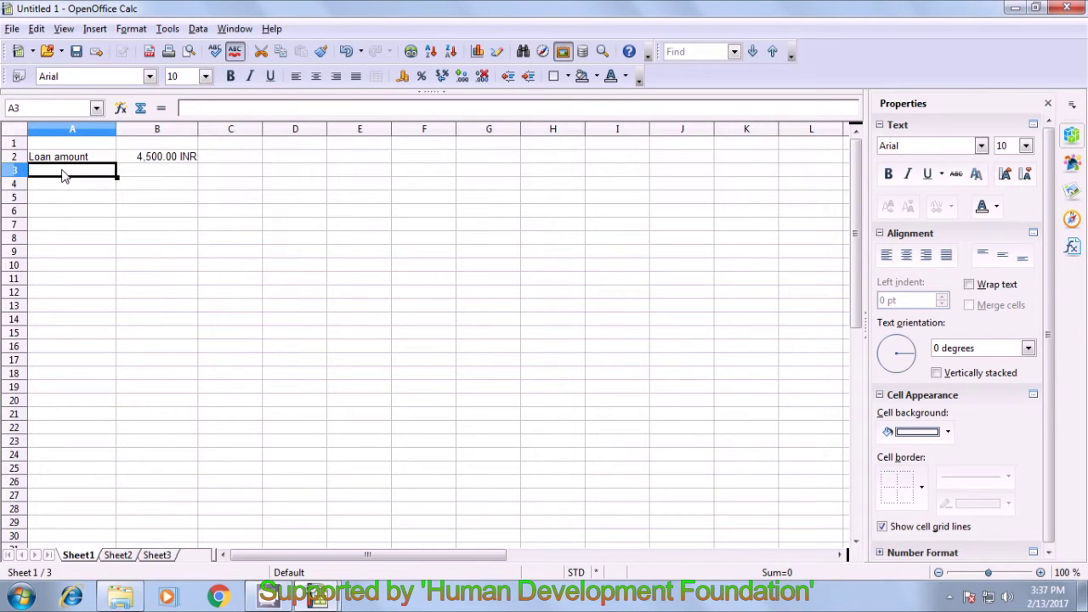
type("Rate")
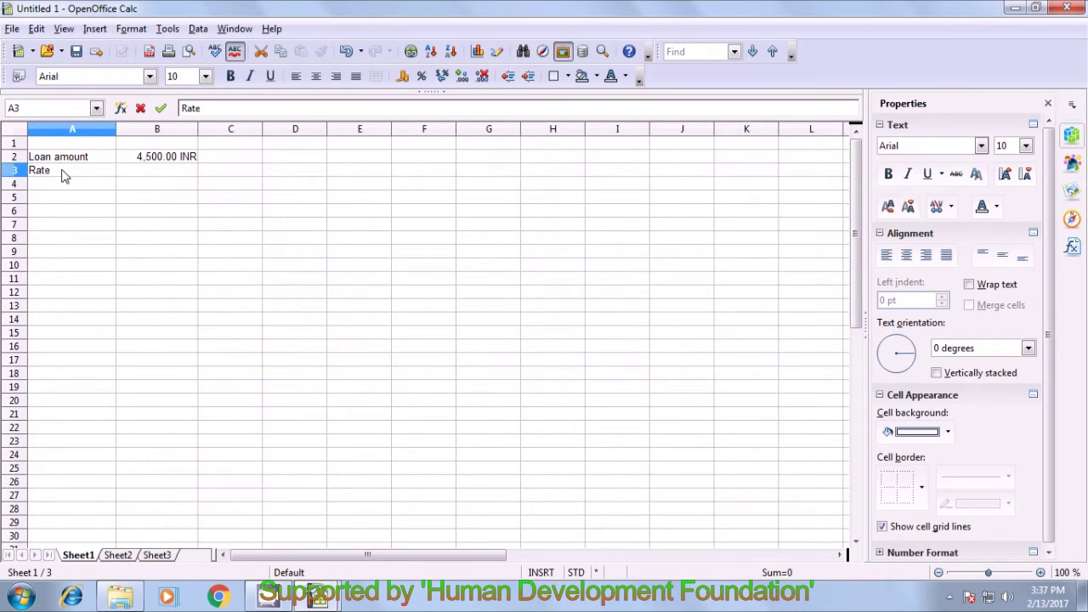
key("Tab")
type("5%")
key("Return")
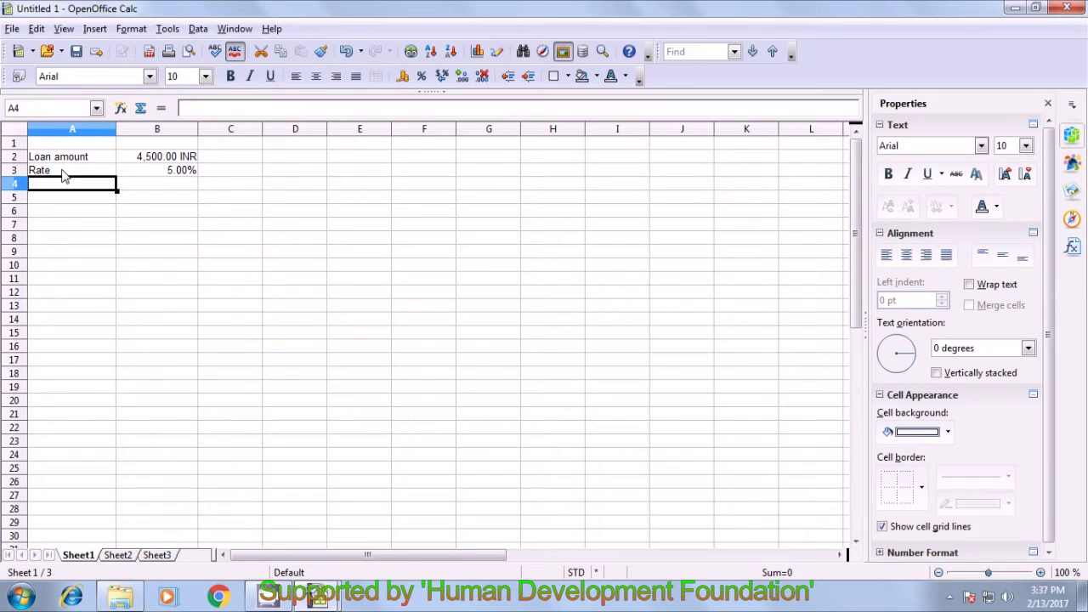
- Enter the label "Year" in cell A4 and the value 5 in cell B4
type("Year")
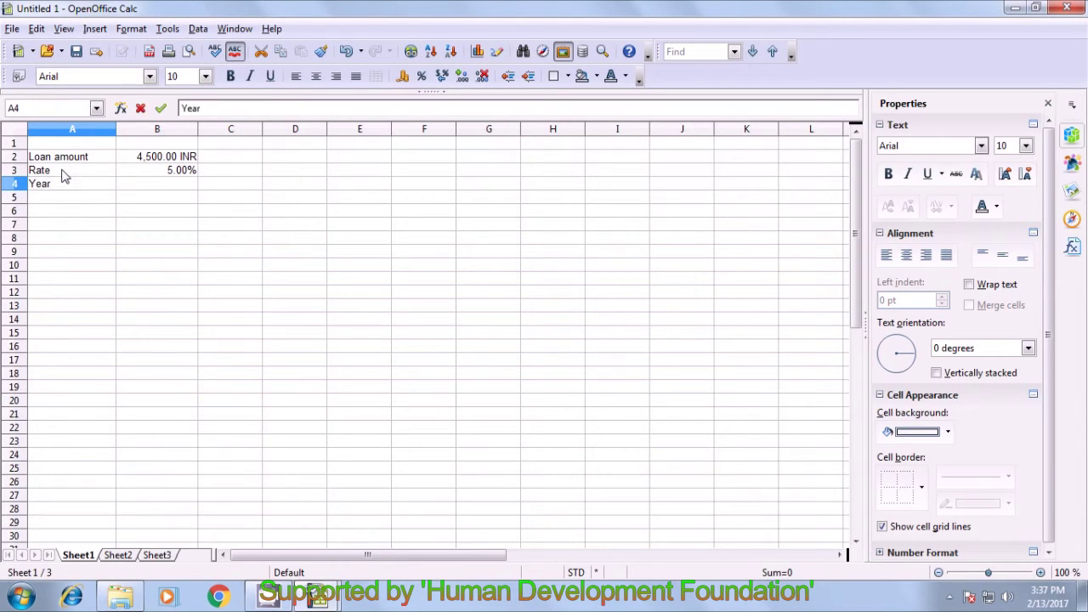
key("Tab")
type("5")
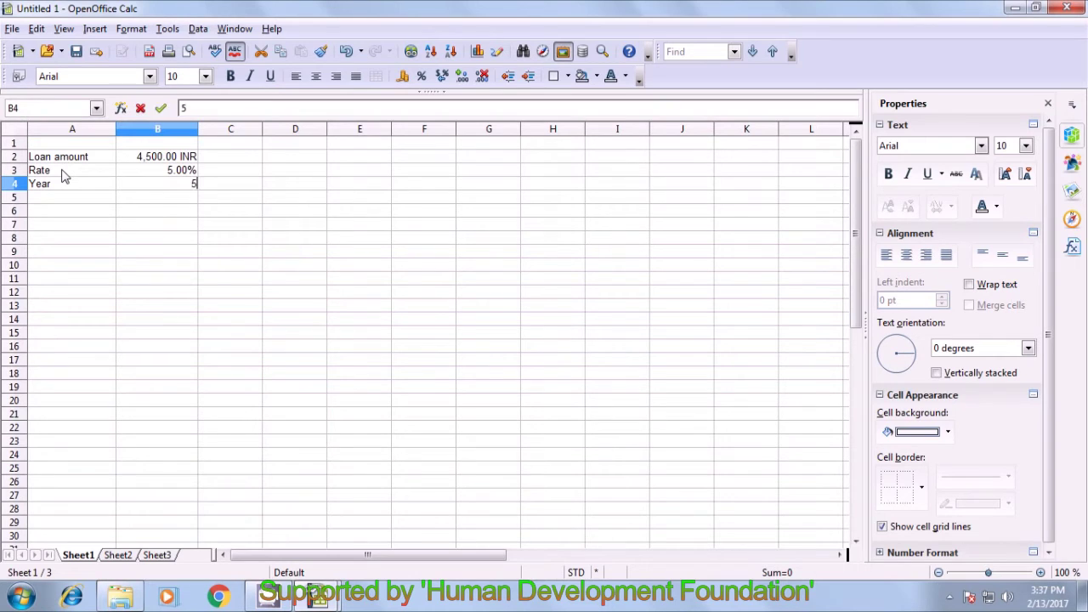
key("Down")
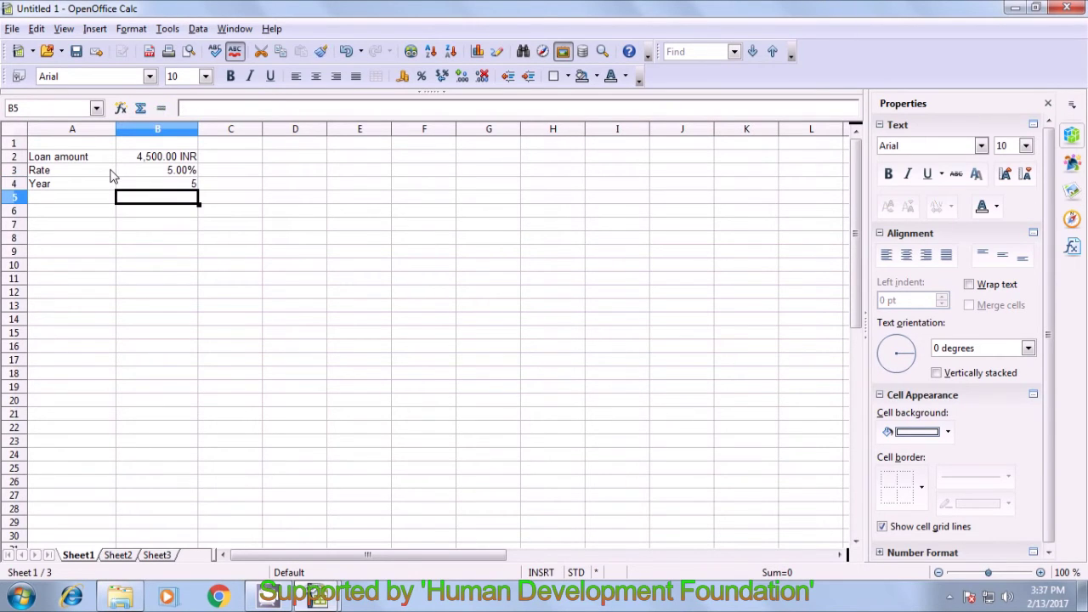
- Enter the label "monthly payment" in cell A5
key("Left")
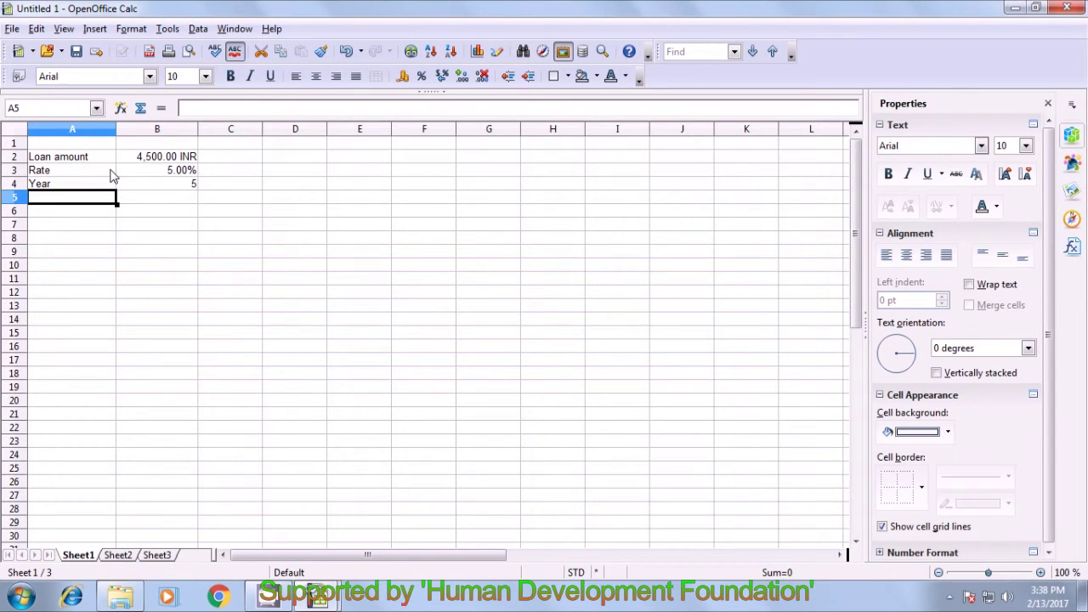
type("monthy")
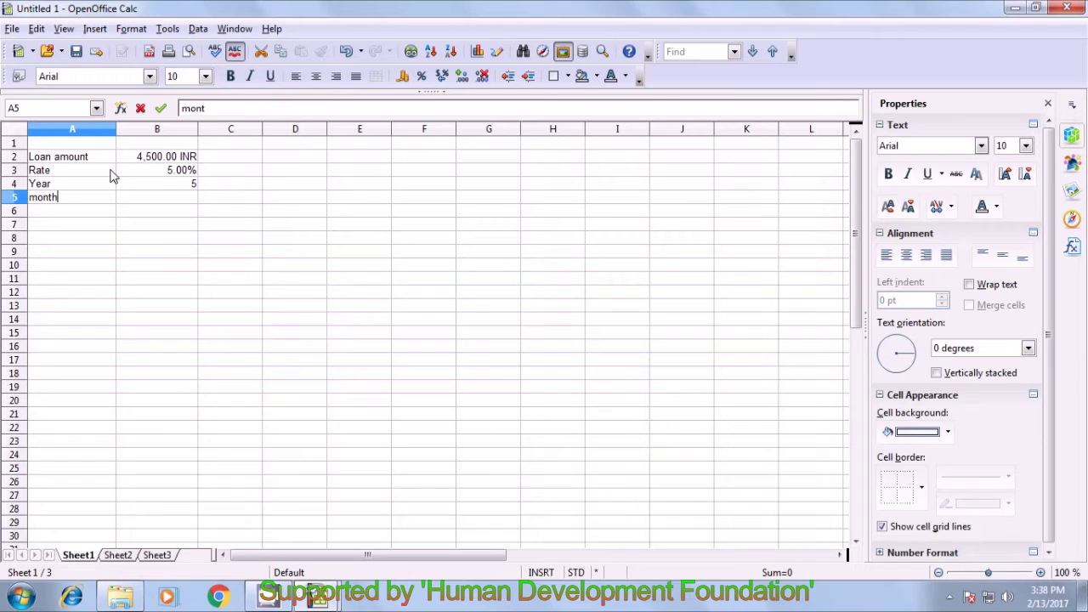
key("BackSpace")
key("BackSpace")
type("hly paym,")
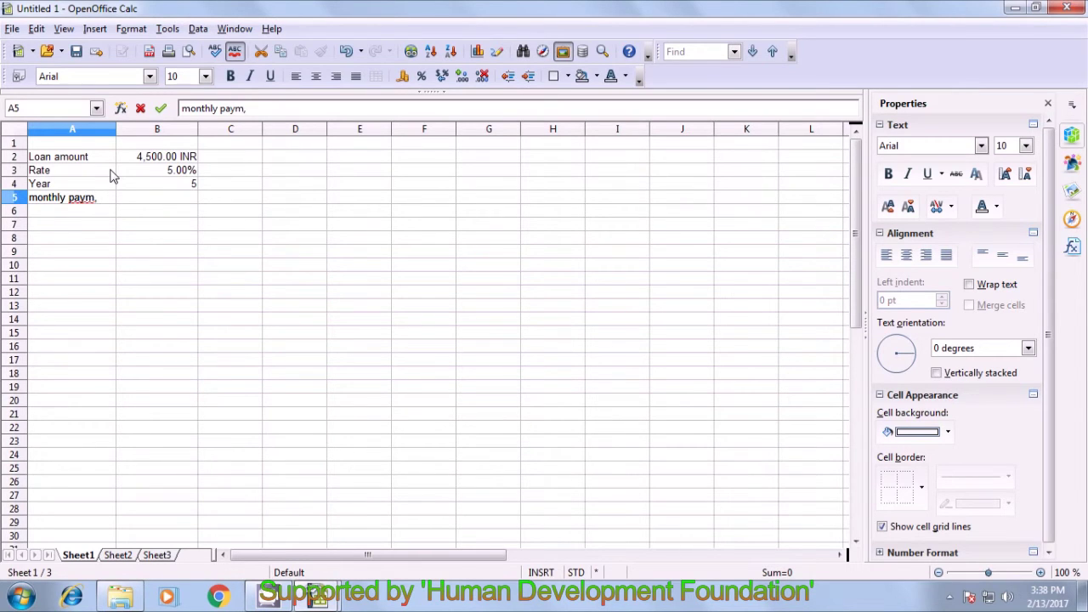
key("BackSpace")
type("emy")
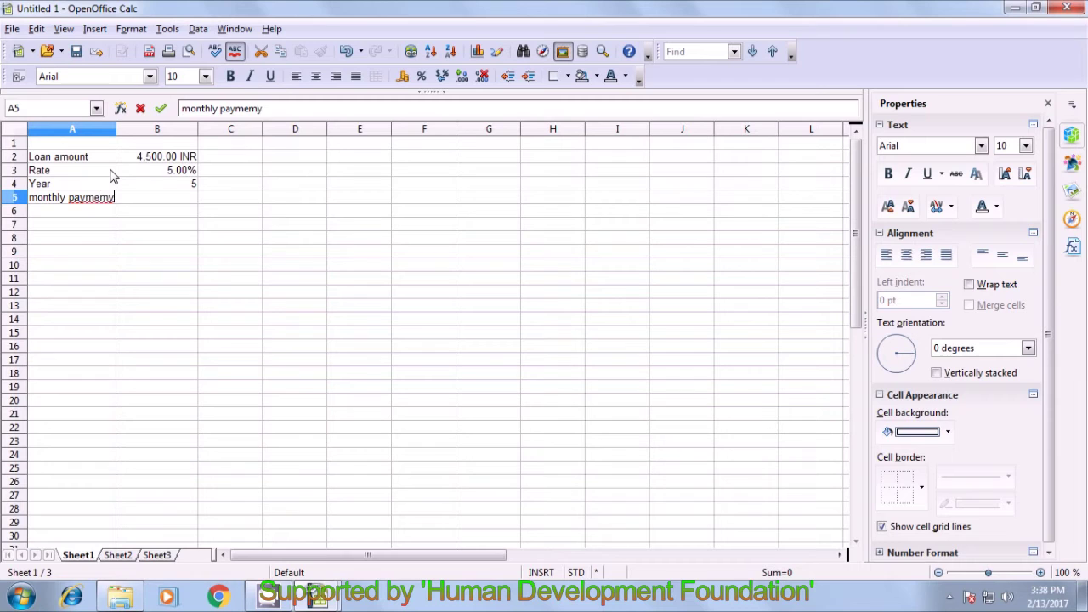
key("BackSpace")
key("BackSpace")
type("nt")
key("Tab")
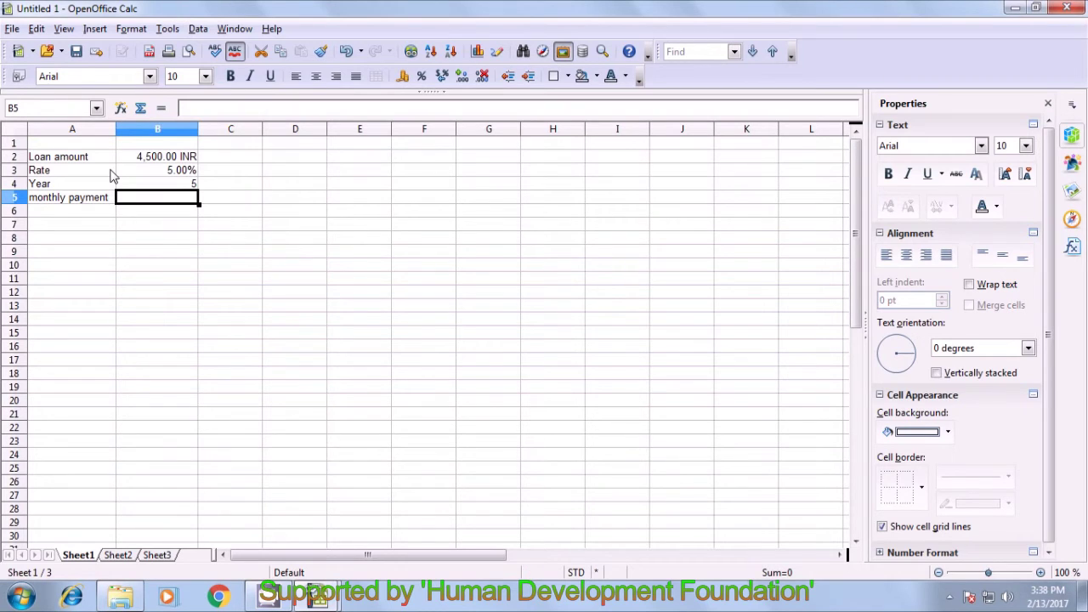
- Replace the label in cell A5 with "2 month payment"
key("Left")
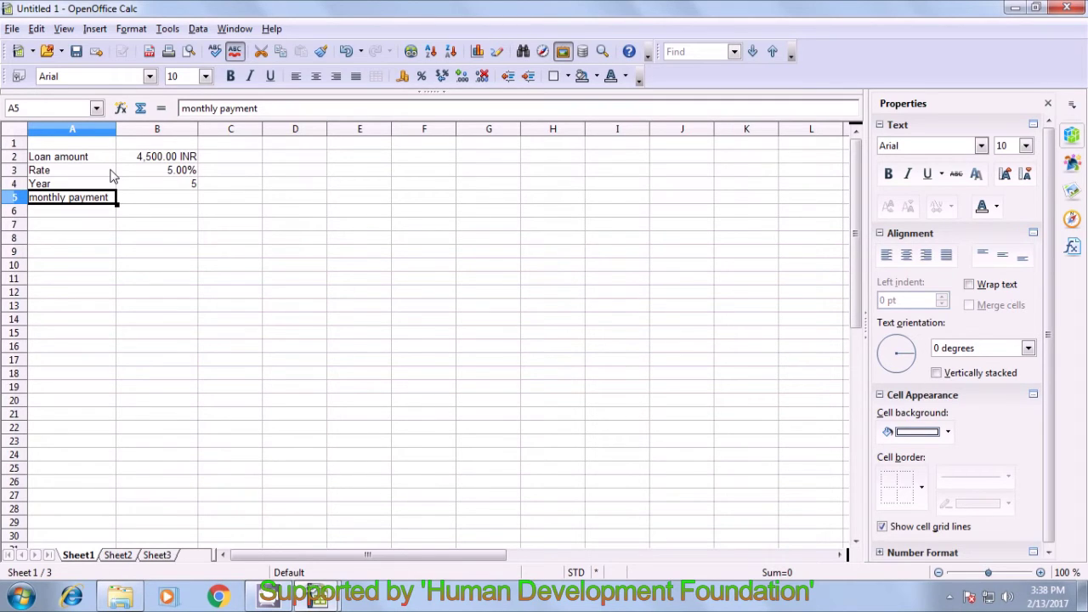
type("2")
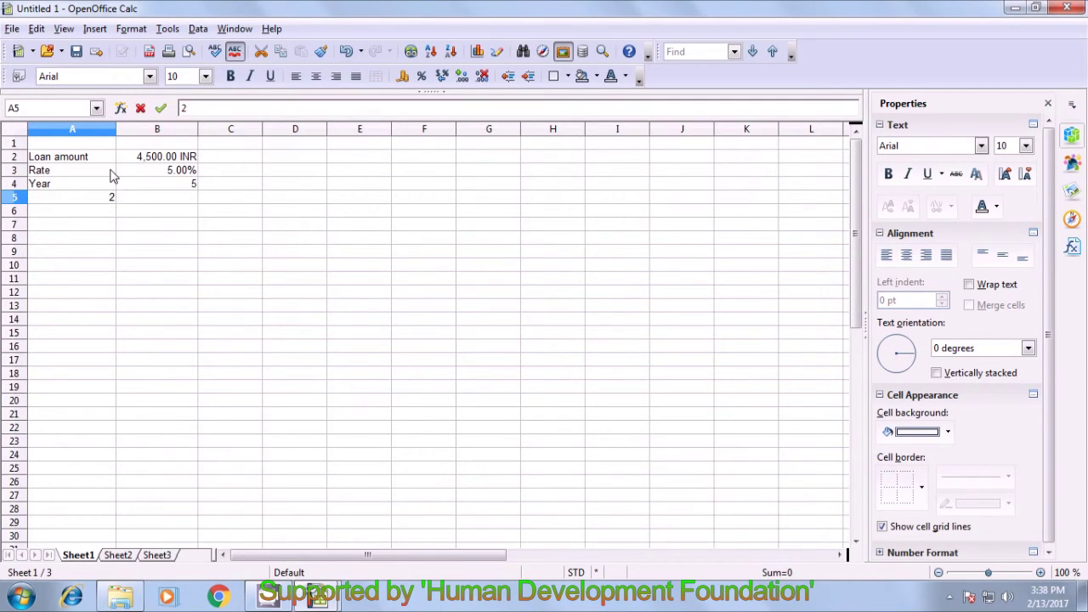
type(" month ")
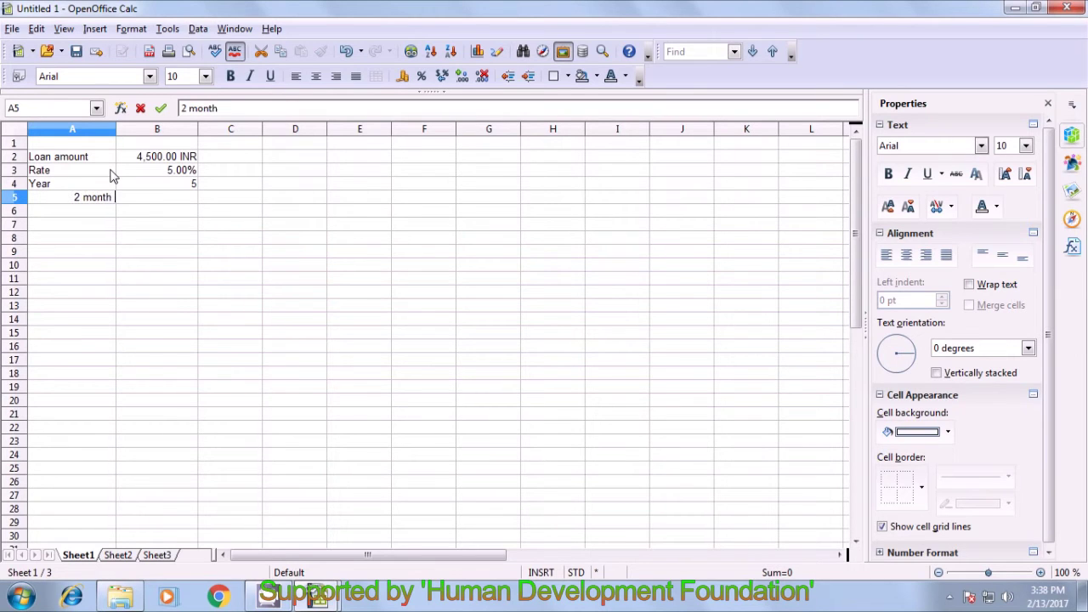
type("paym,en")
key("BackSpace")
key("BackSpace")
key("BackSpace")
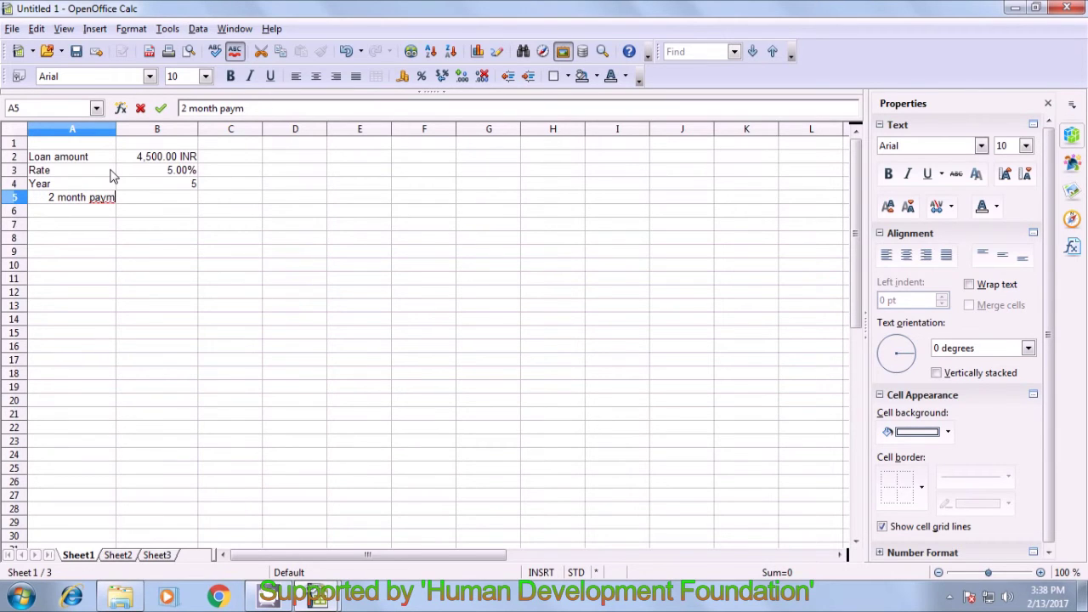
type("ent")
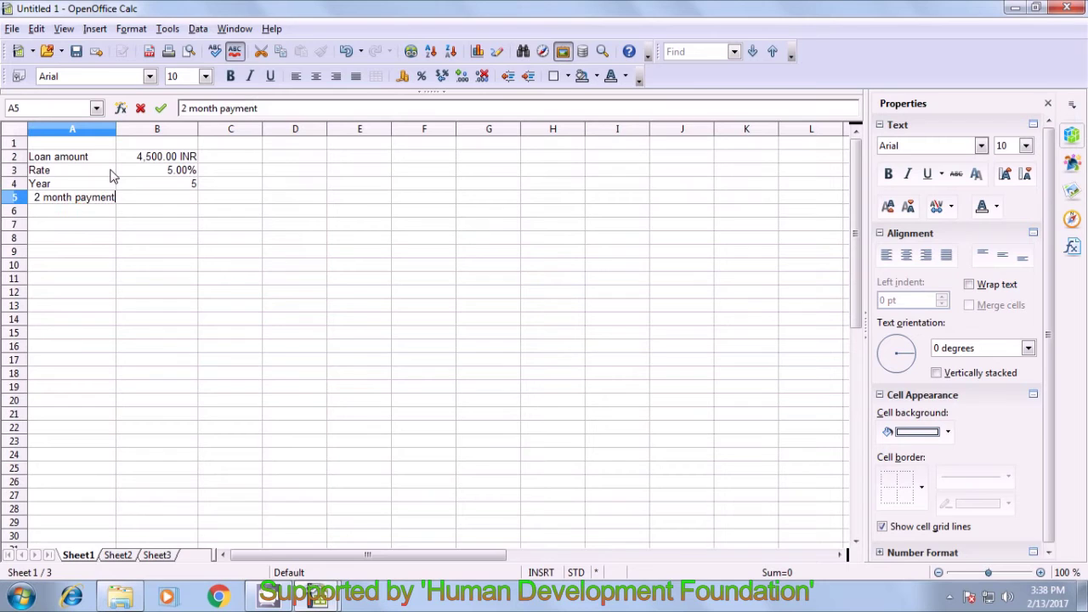
key("Tab")
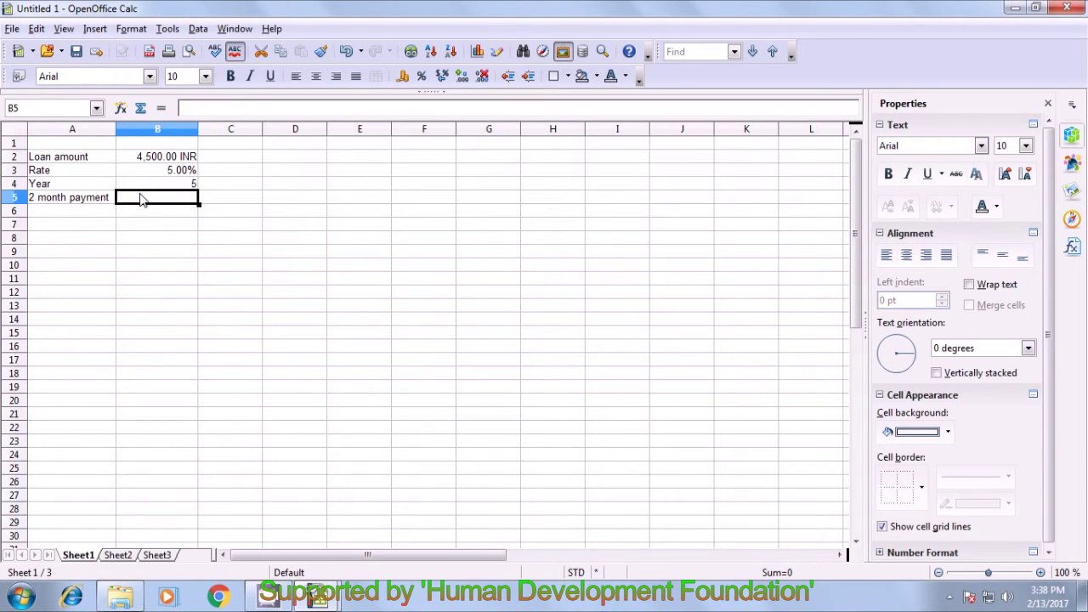
- Begin a PMT formula in cell B5 with B3/12 as its rate argument
type("=pm")
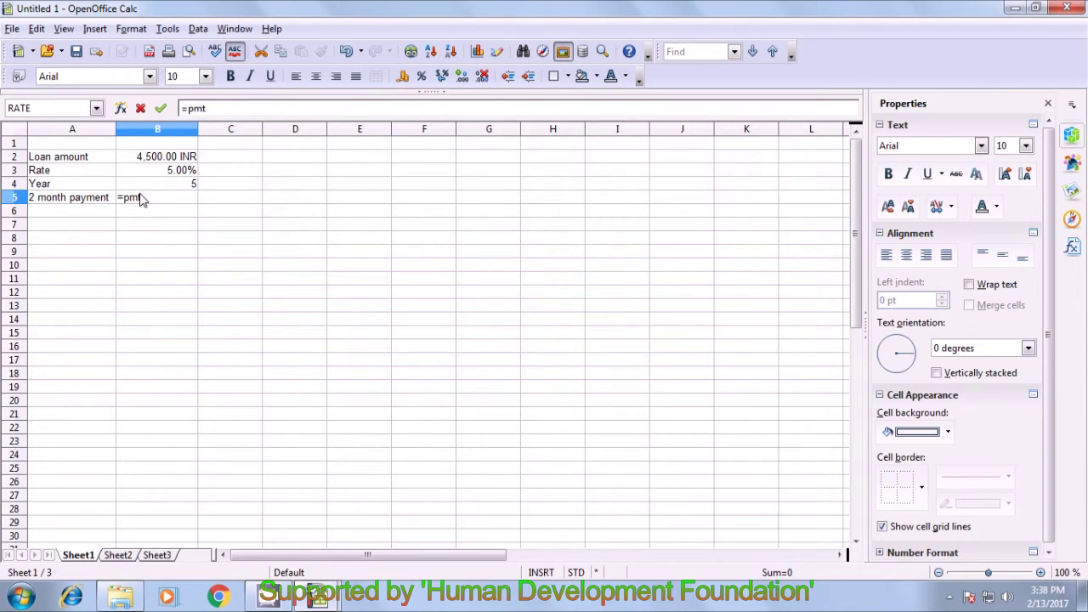
type("t(")
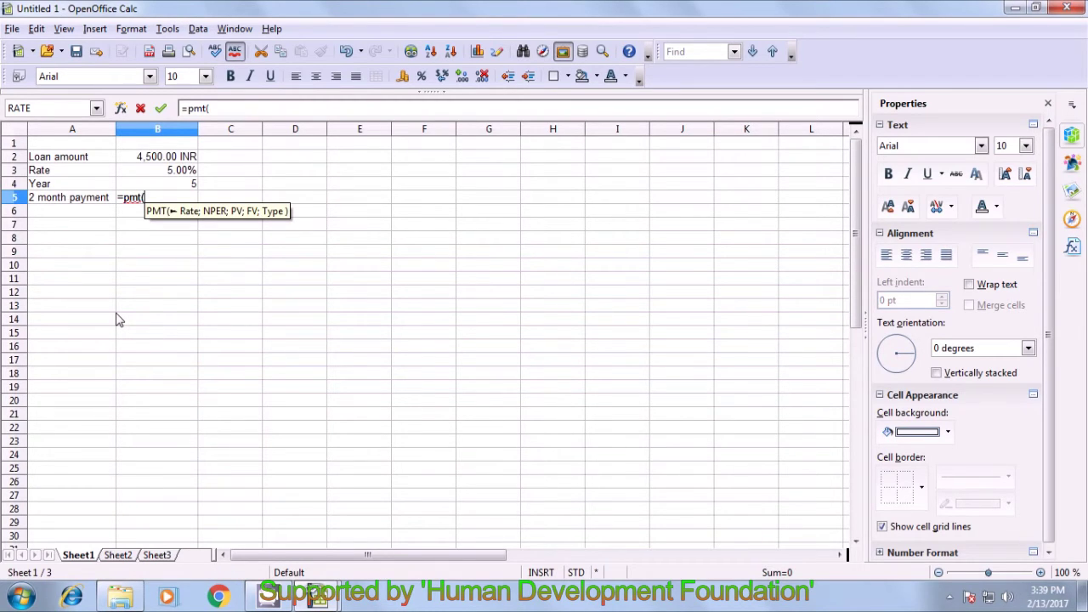
left_click(167, 176)
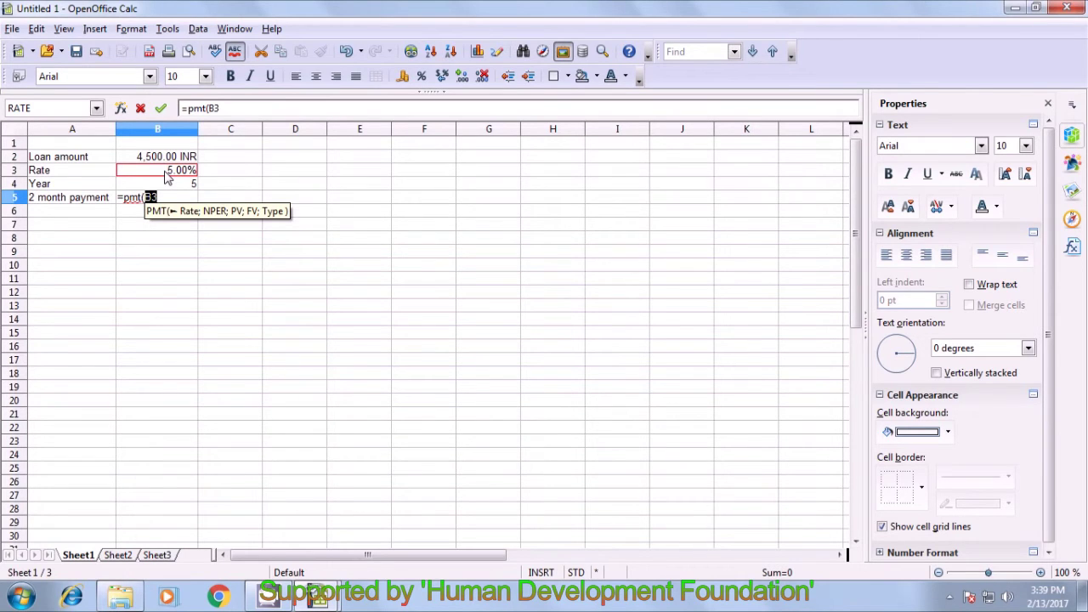
type("/2")
key("BackSpace")
type("12")
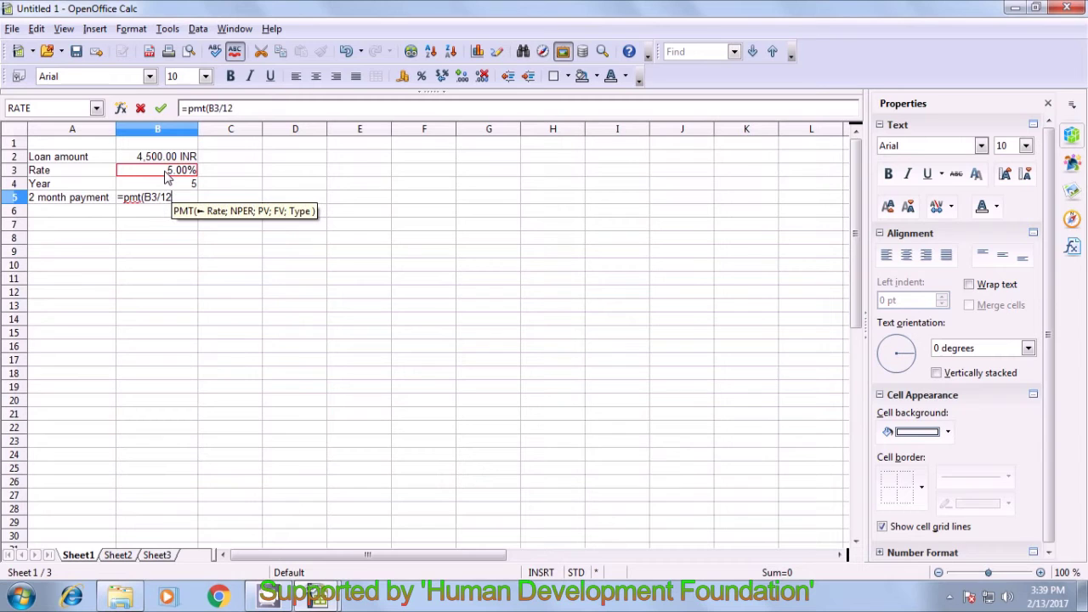
type(";")
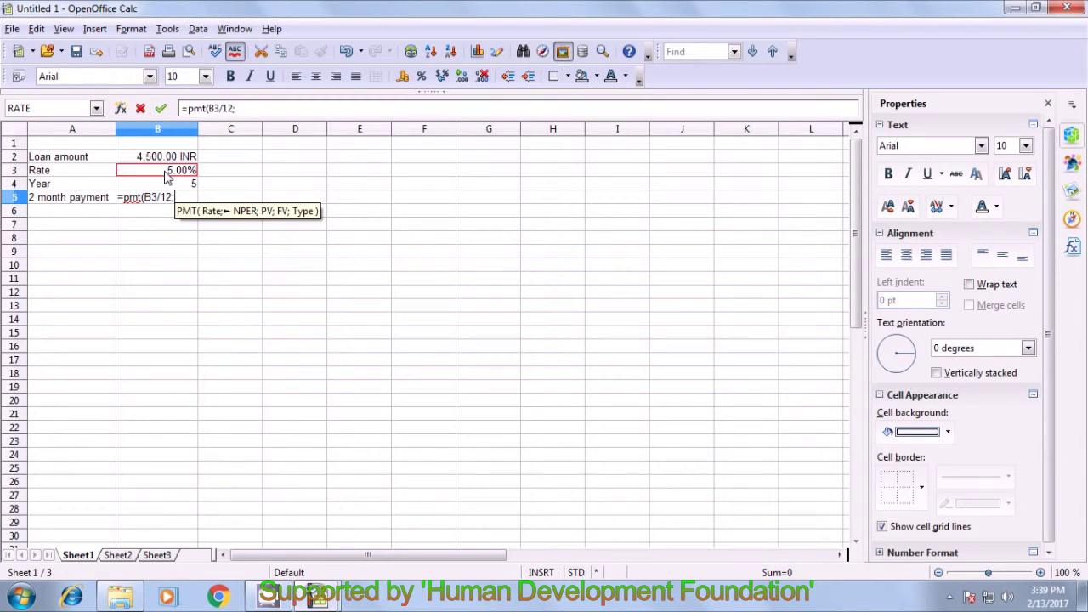
- Complete the PMT formula in B5 with B4*12 as the number of periods, B2 as present value and 1 as future value
left_click(179, 186)
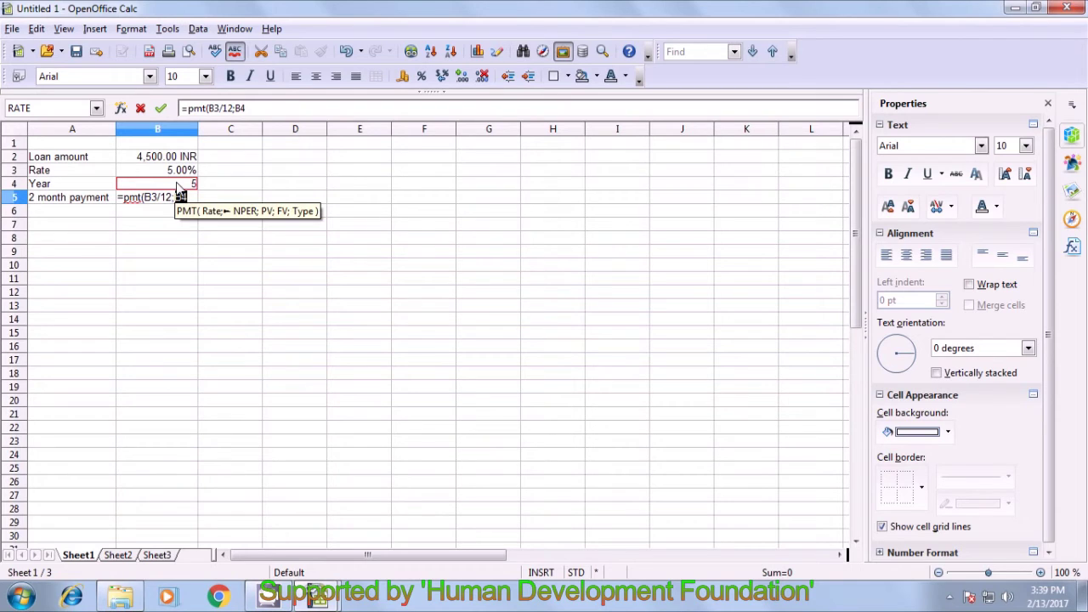
type("8")
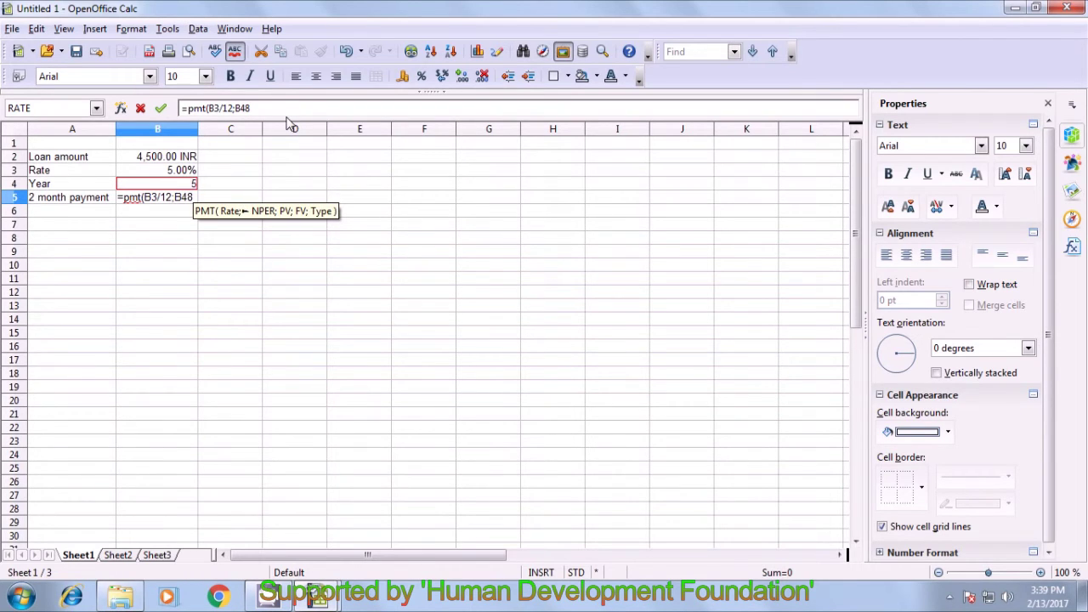
key("BackSpace")
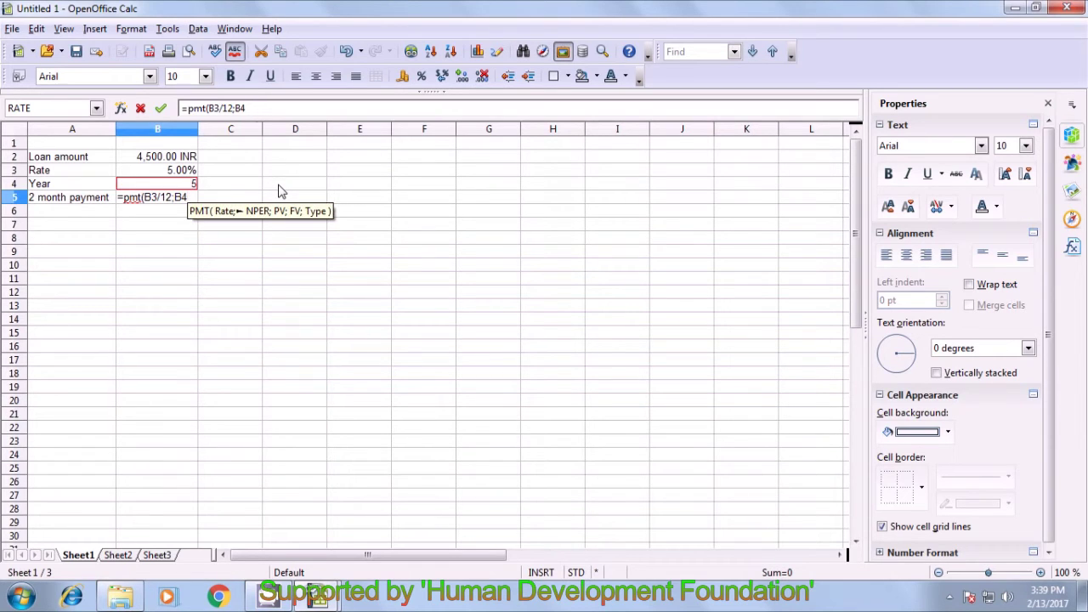
type("*")
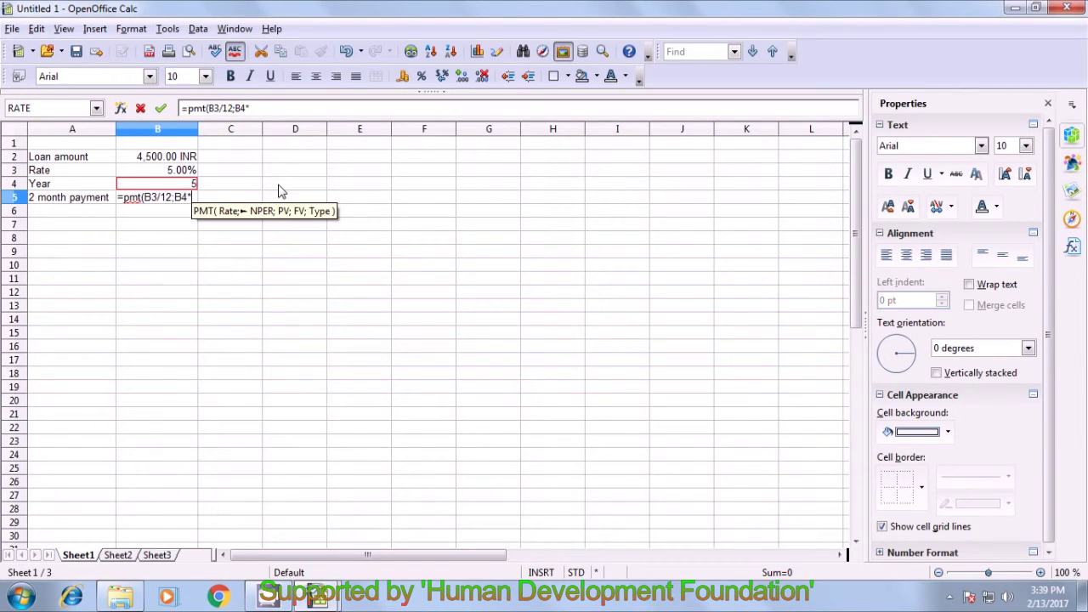
type("12;")
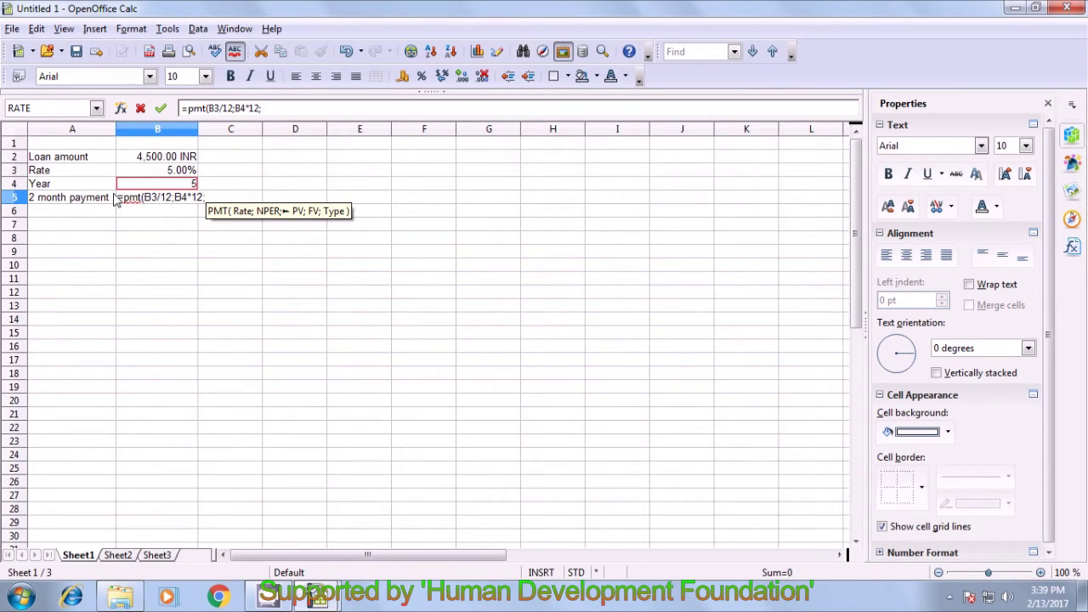
left_click(159, 158)
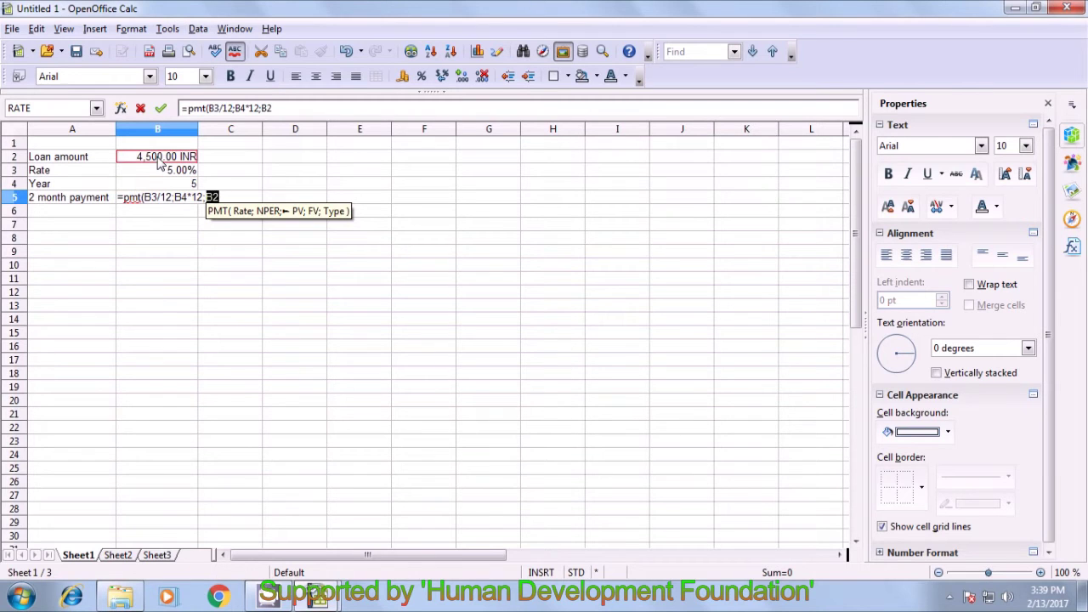
type(";1")
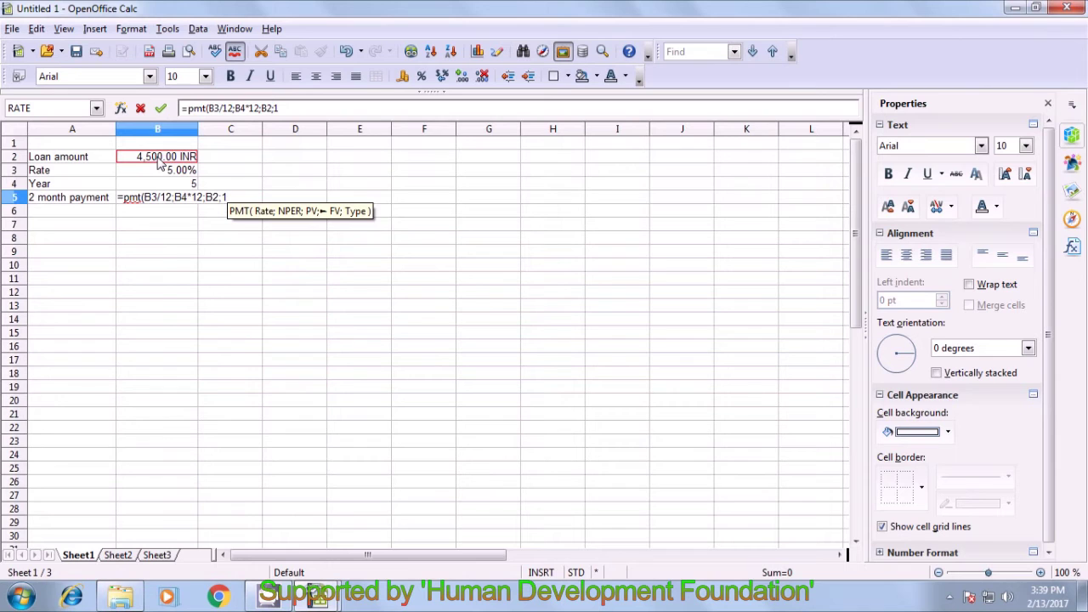
type(")")
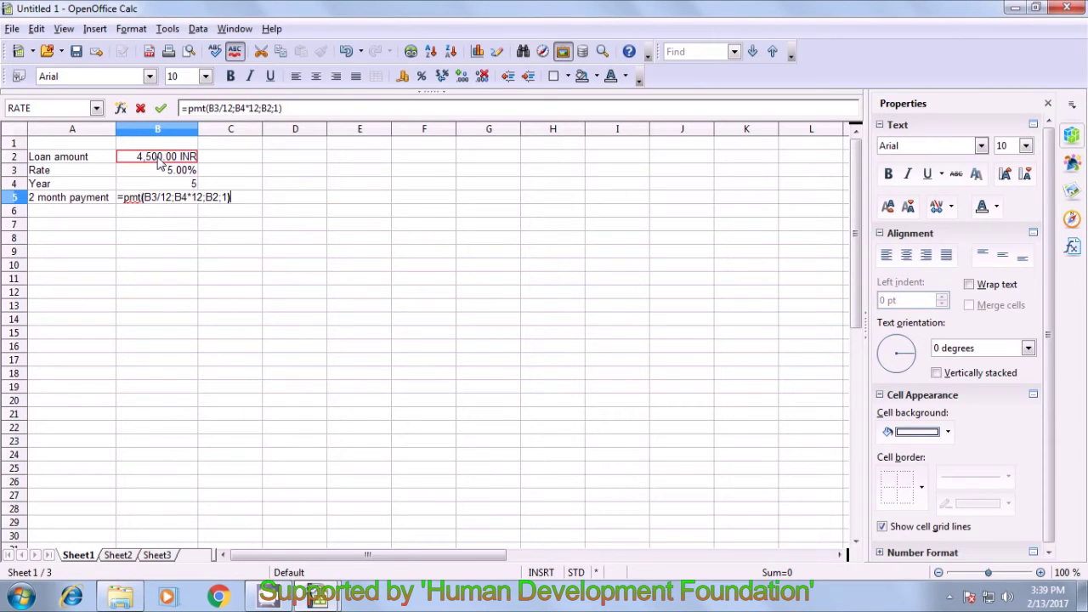
key("Return")
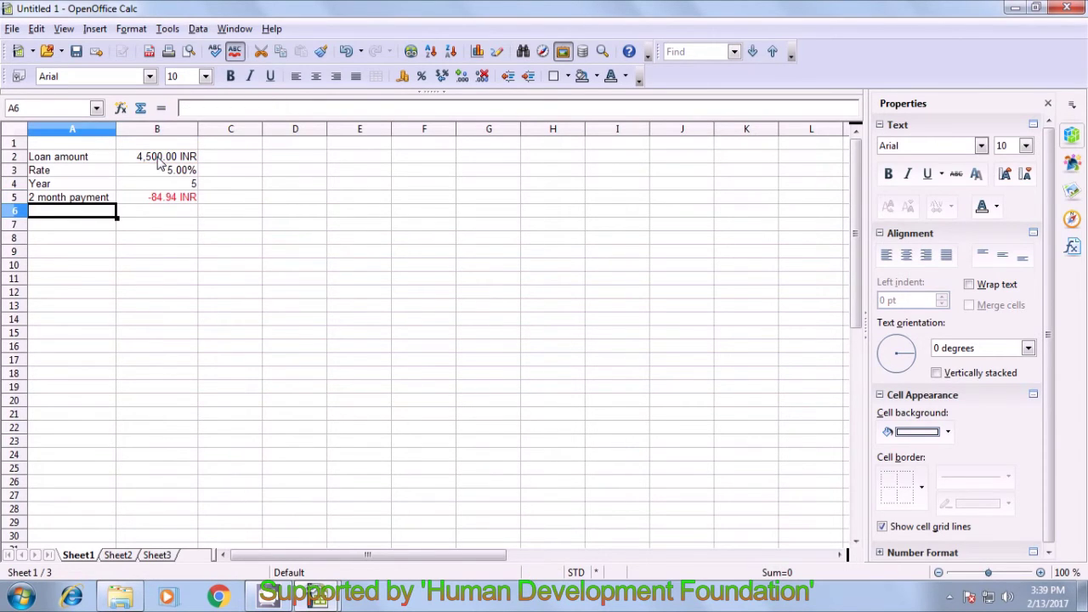
left_click(170, 204)
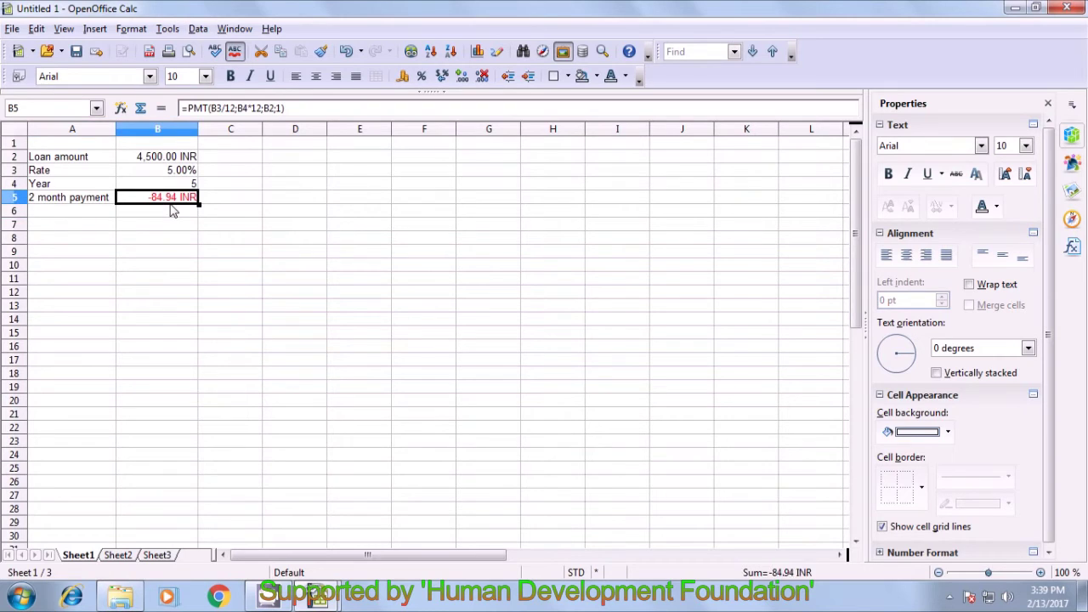
left_click(227, 204)
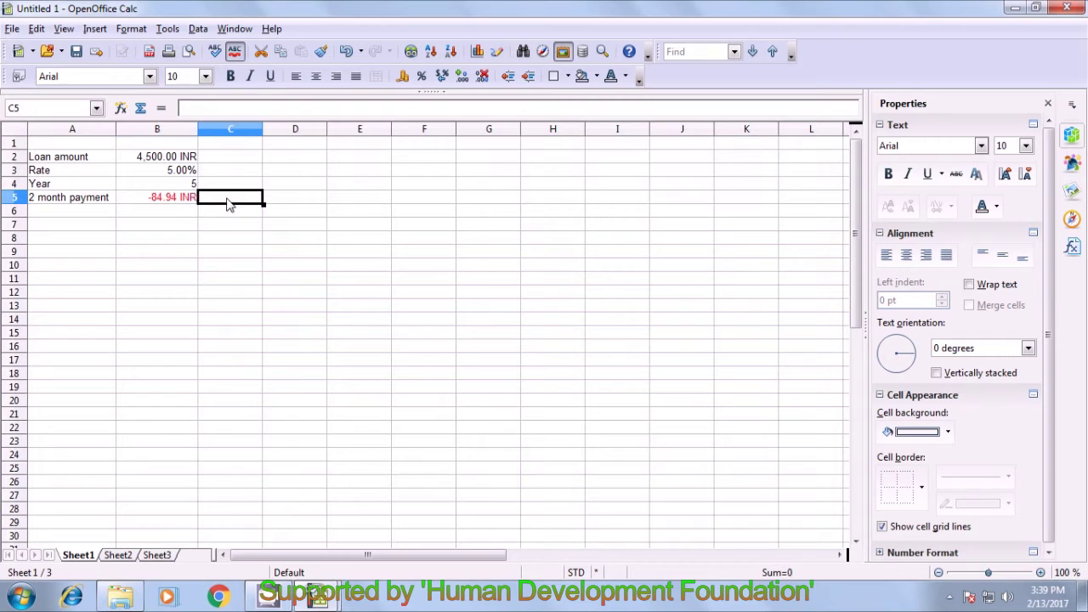
- Change the label in cell A5 to "1 month payment"
double_click(53, 202)
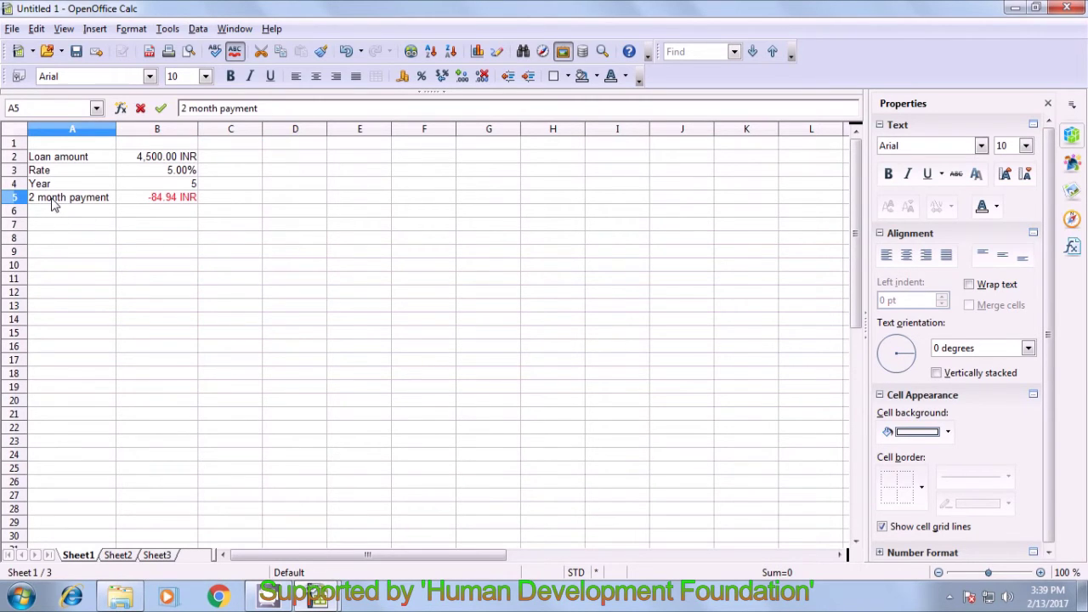
key("BackSpace")
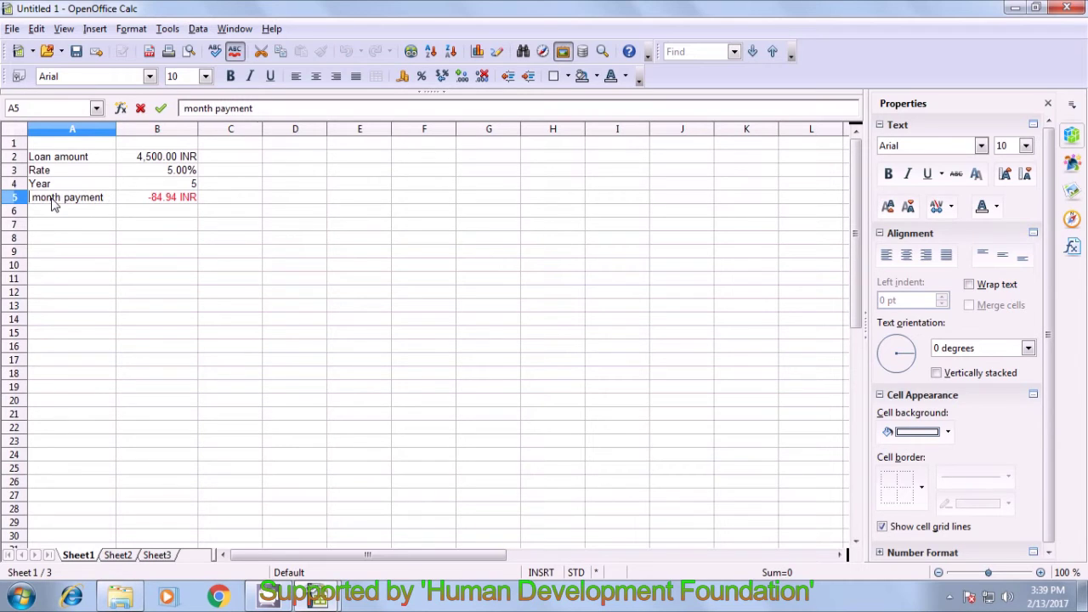
type("1")
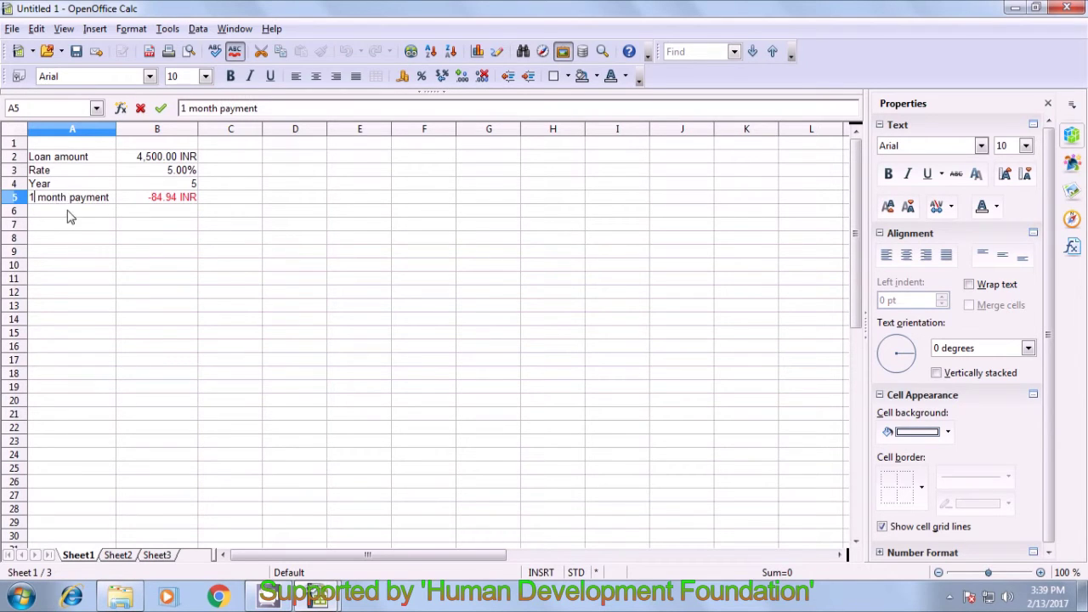
- Add the label "2 month" in cell A6 and calculate the two-month payment in B6 with =B5*2
left_click(71, 215)
type("2 month")
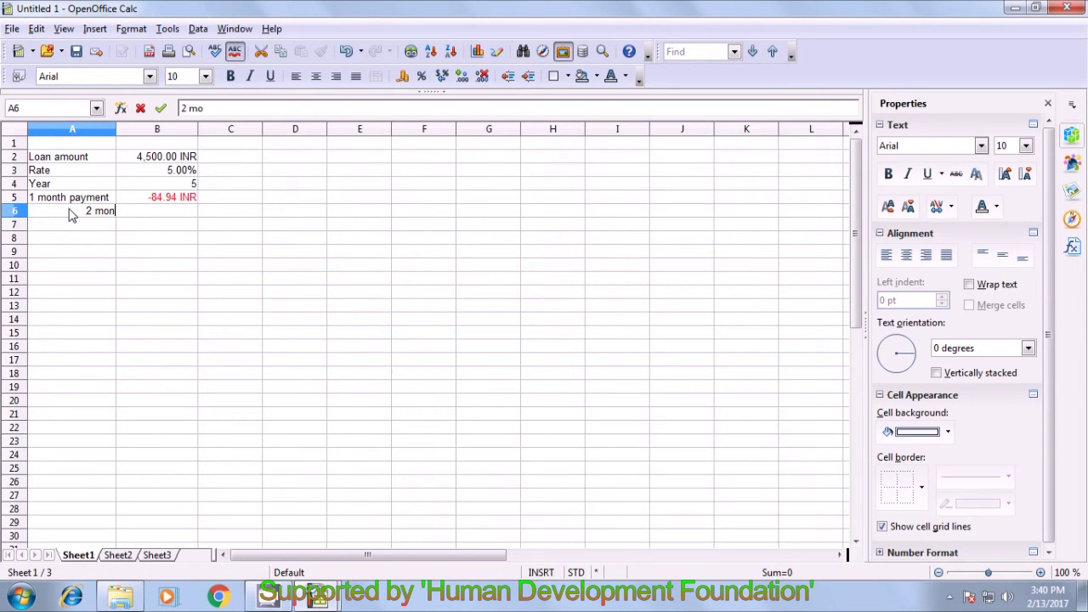
left_click(149, 220)
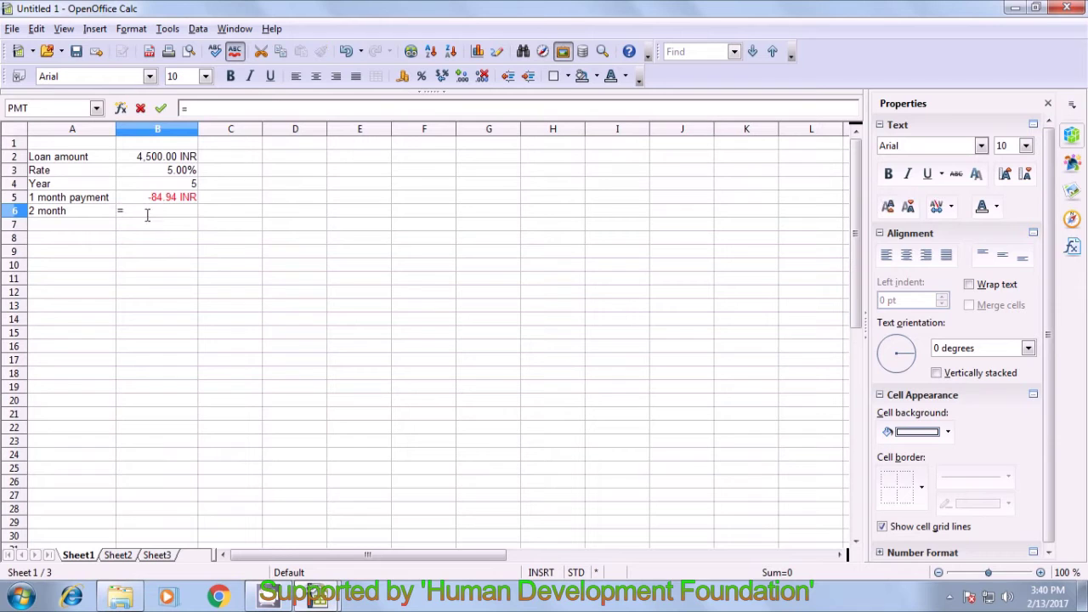
left_click(156, 202)
type("*2")
key("Return")
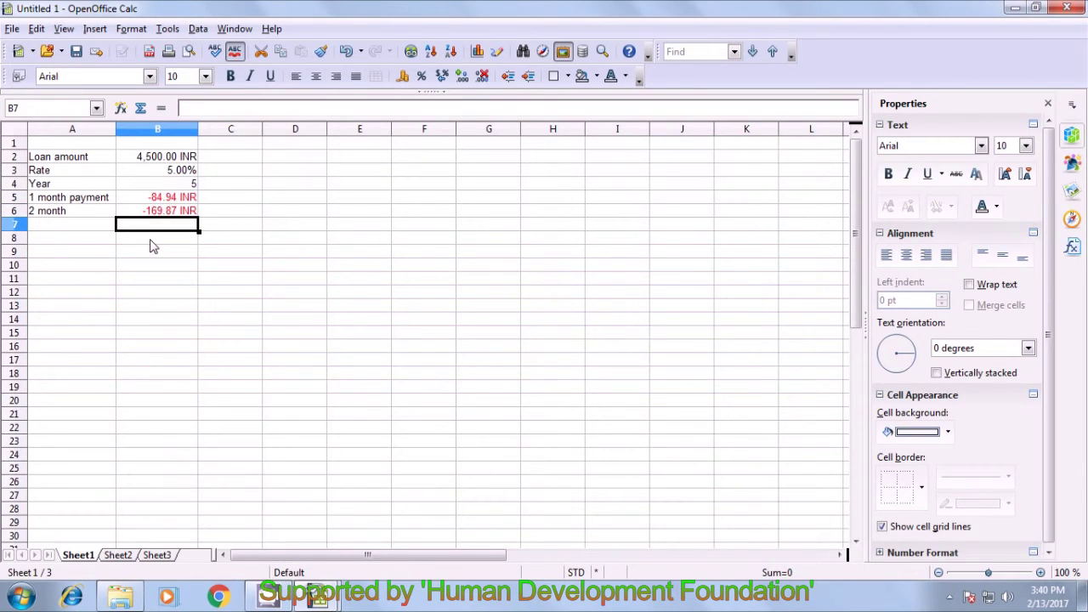
left_click(153, 242)
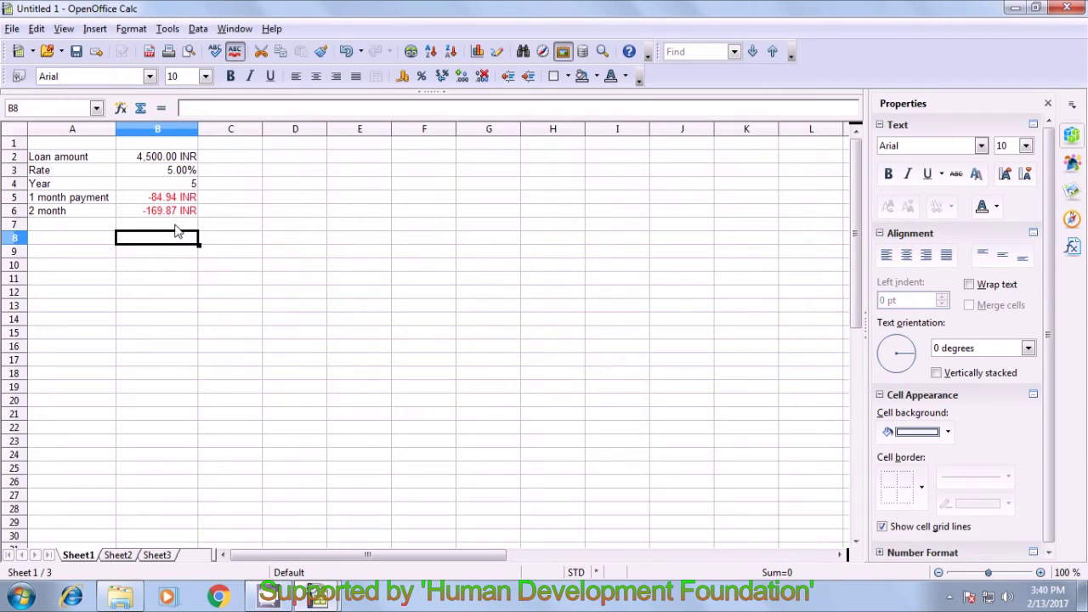
left_click(179, 213)
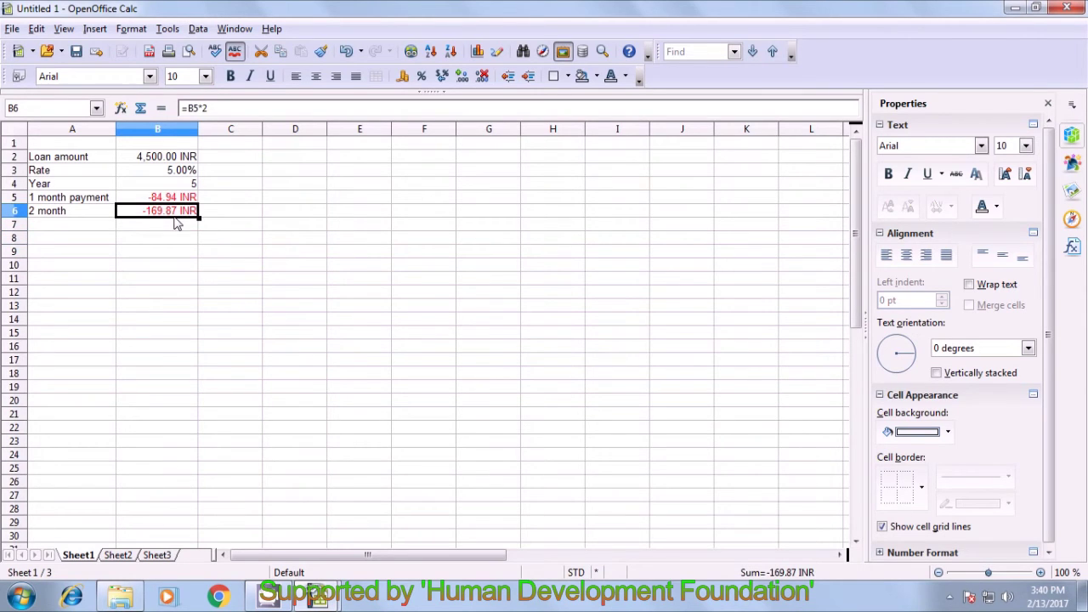
left_click(239, 204)
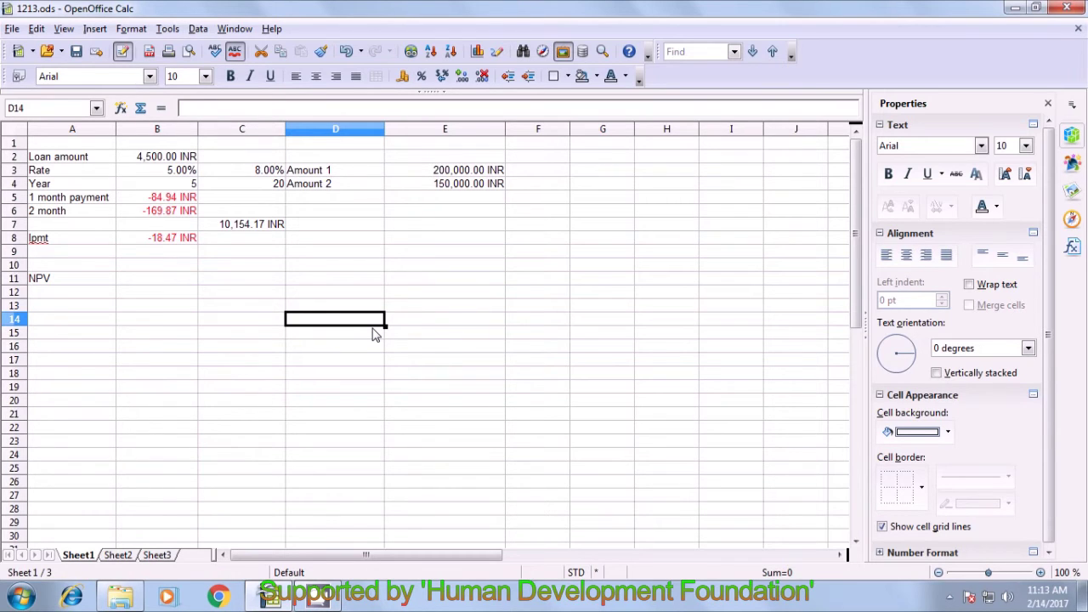
left_click(364, 174)
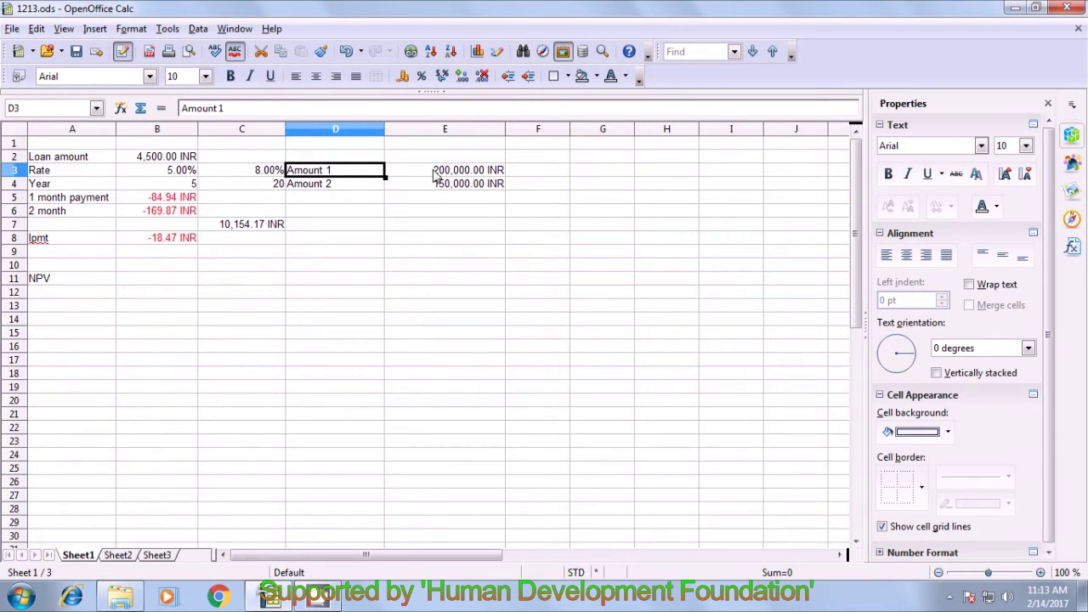
left_click(435, 174)
left_click(345, 188)
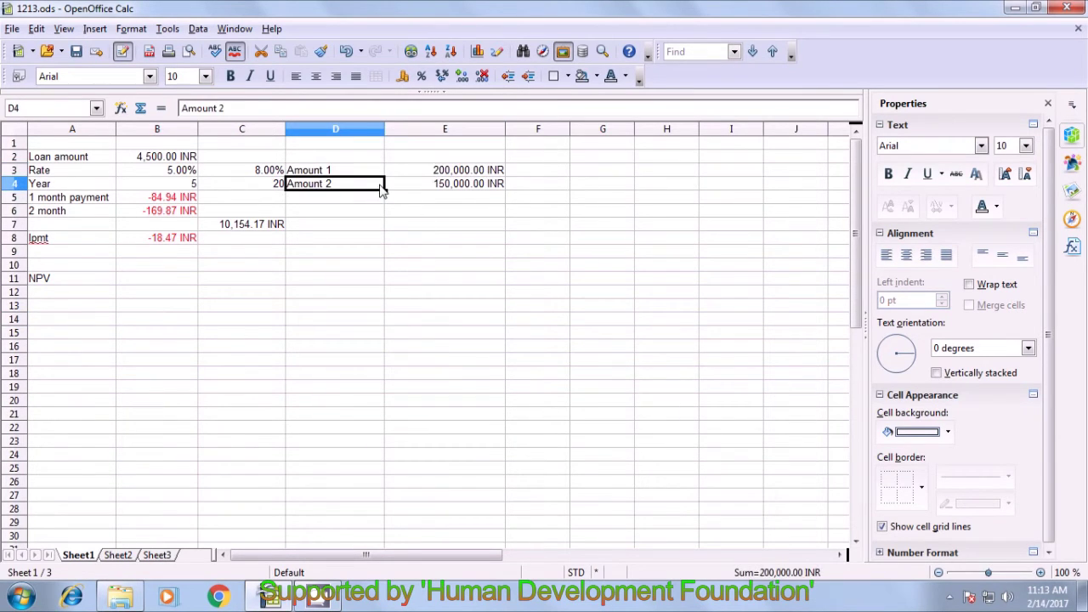
left_click(449, 185)
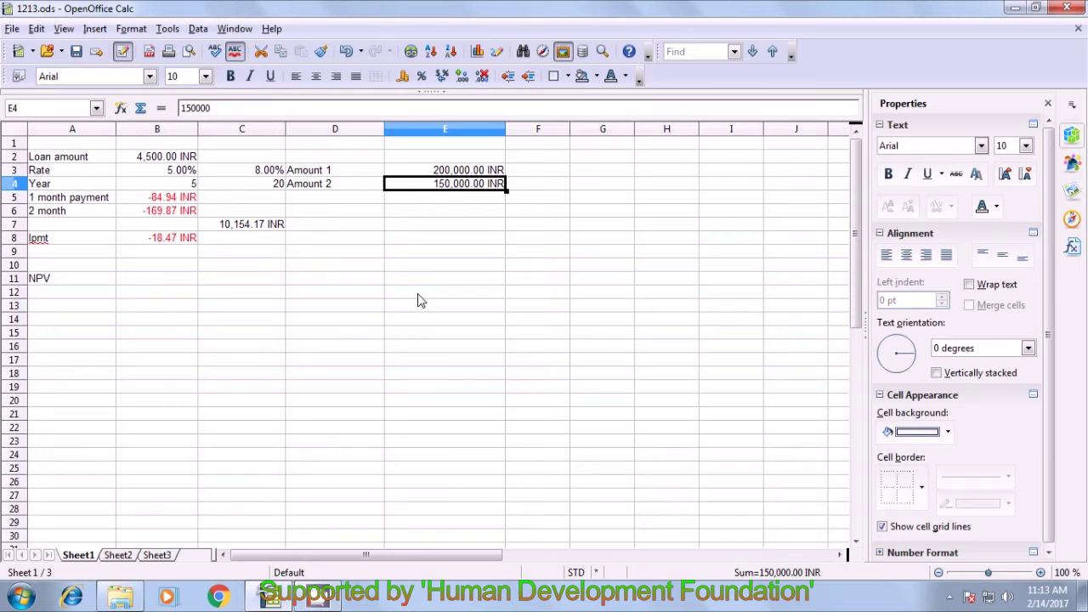
- Begin an NPV formula in cell B11 with B3/12 as its rate argument
left_click(151, 286)
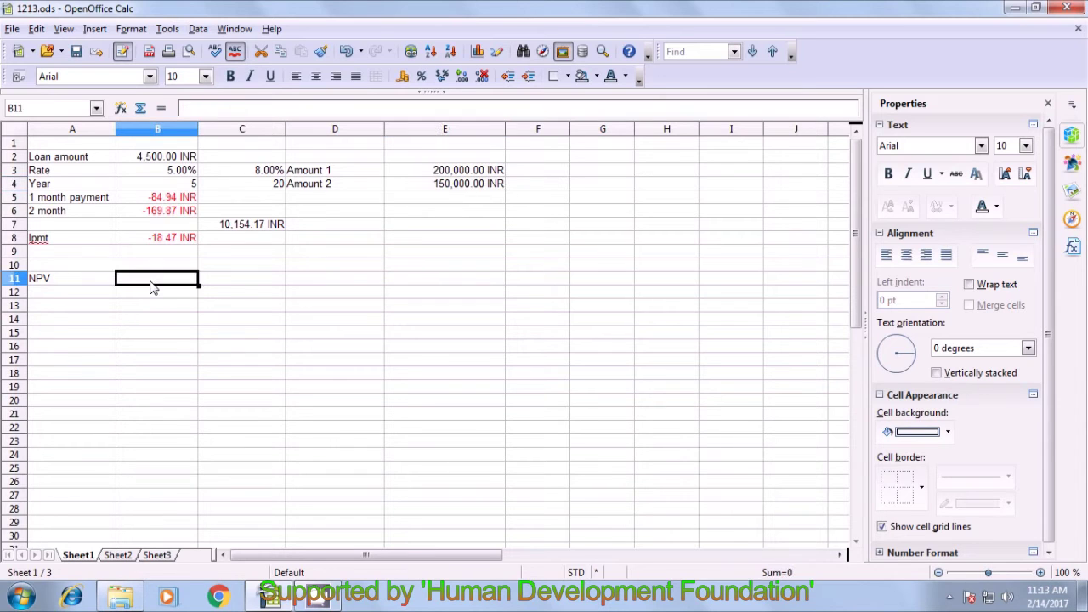
type("=n")
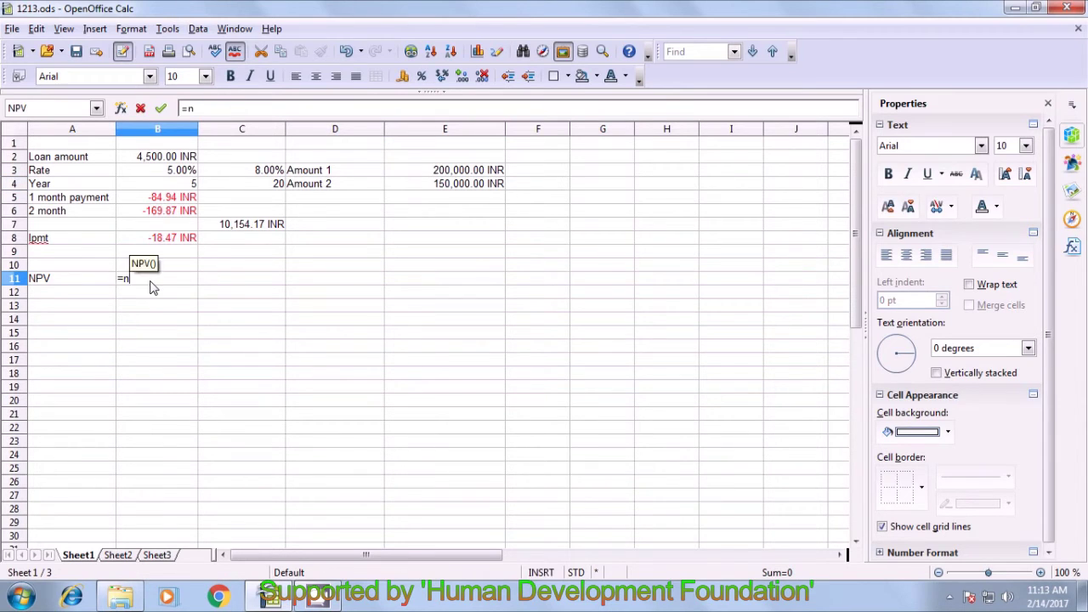
type("pv")
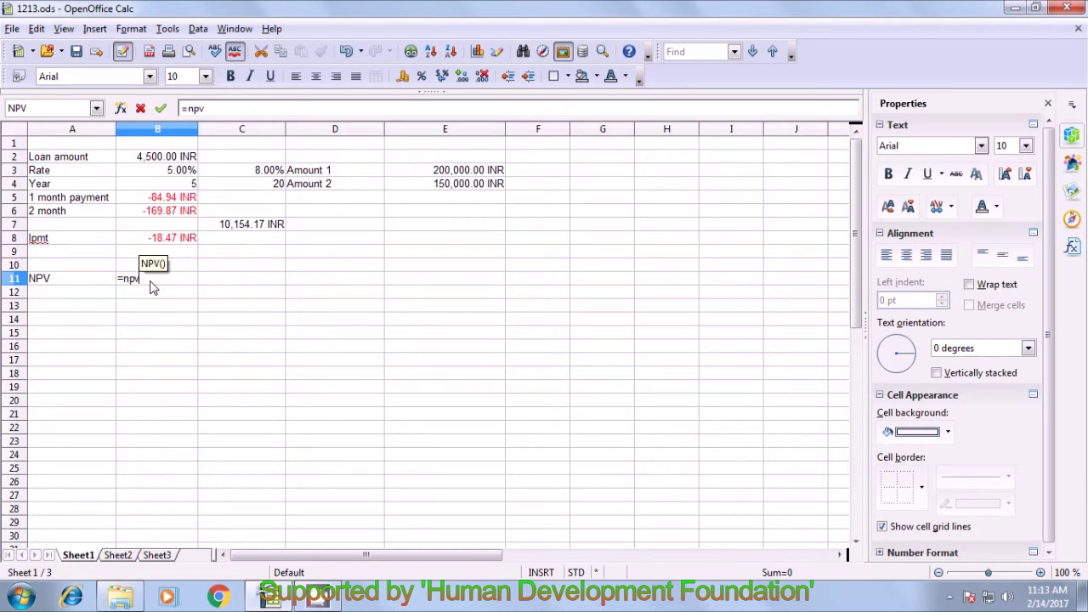
type("(")
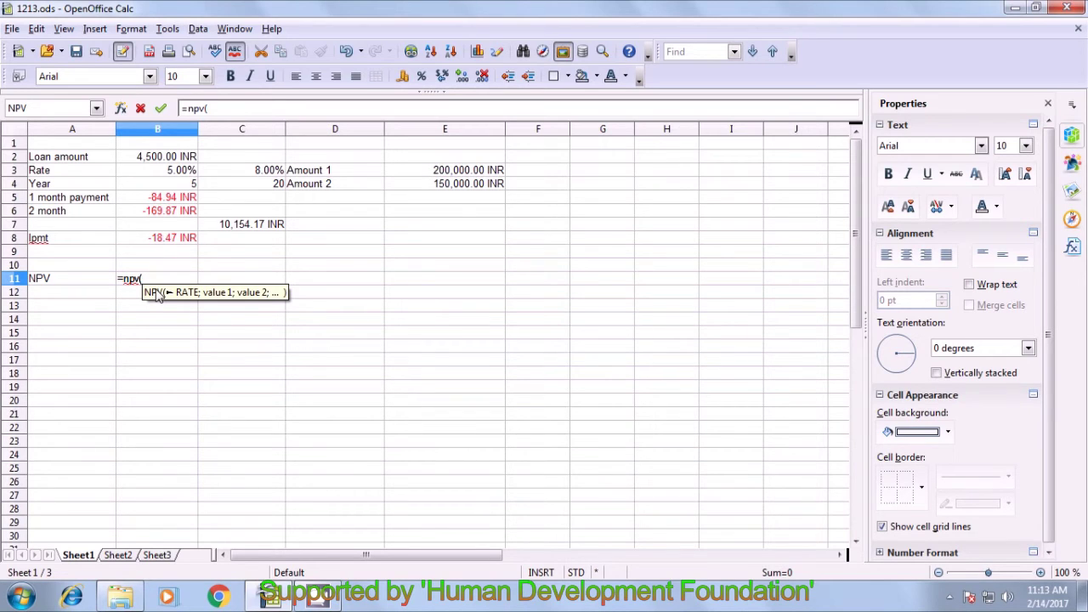
left_click(175, 173)
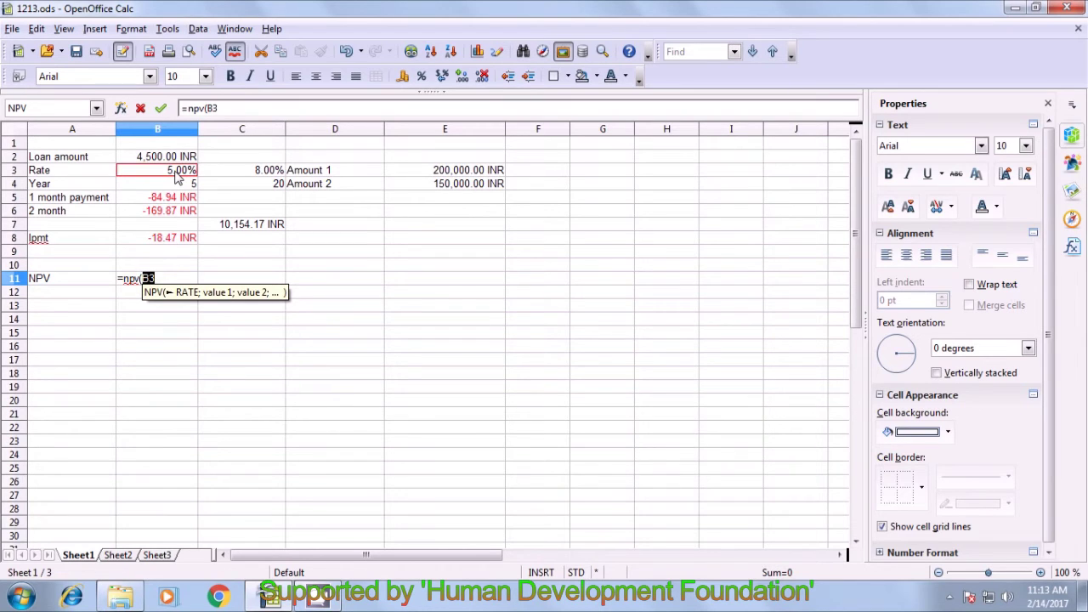
type("/")
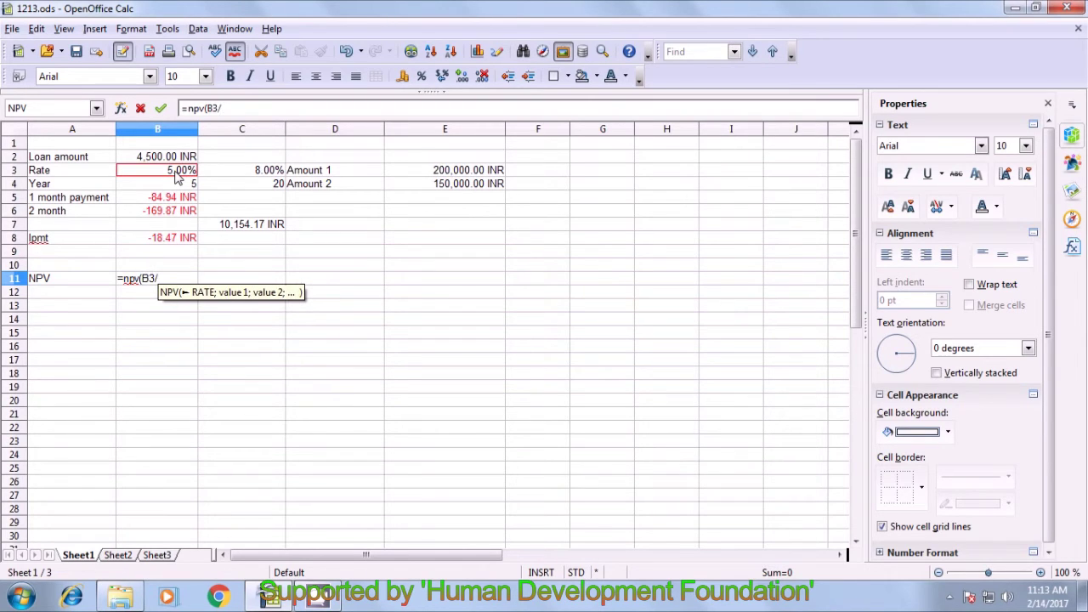
type("12;")
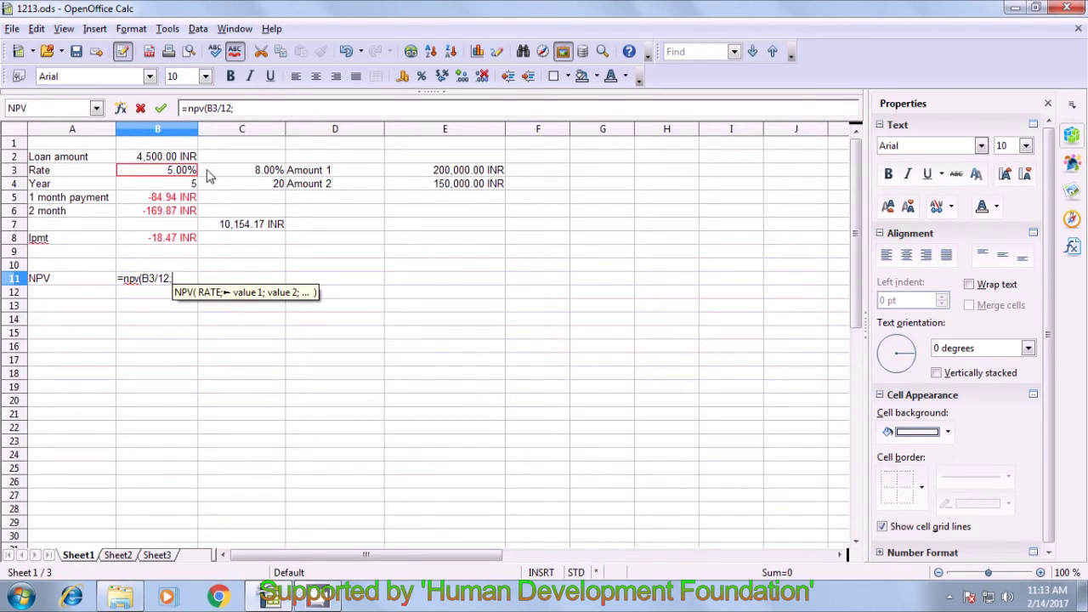
- Complete the NPV formula in B11 with the amounts in E3 and E4 as value 1 and value 2
left_click(452, 171)
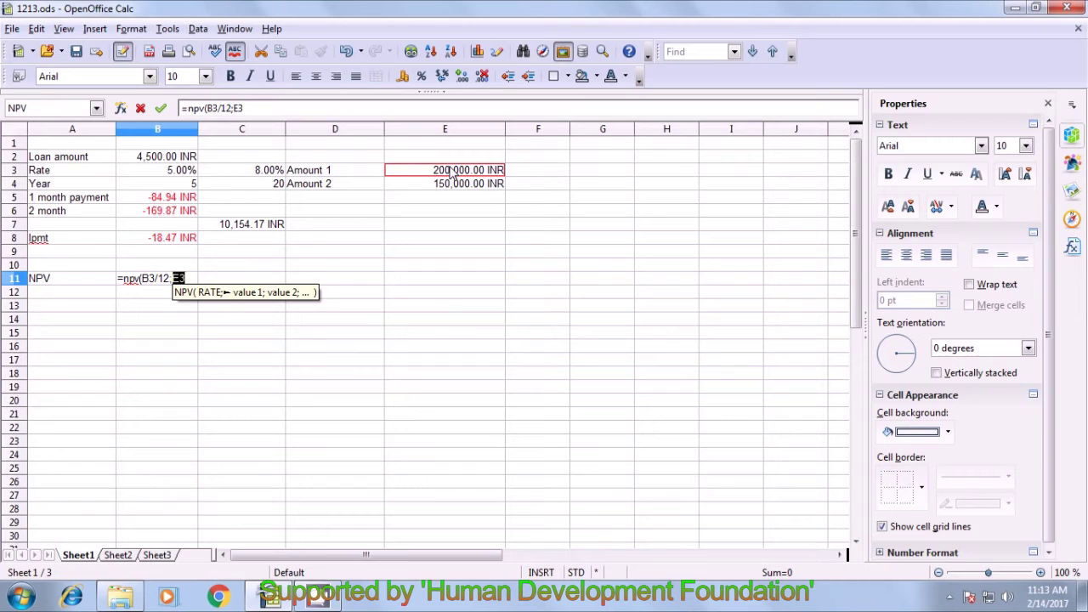
type(";")
left_click(462, 188)
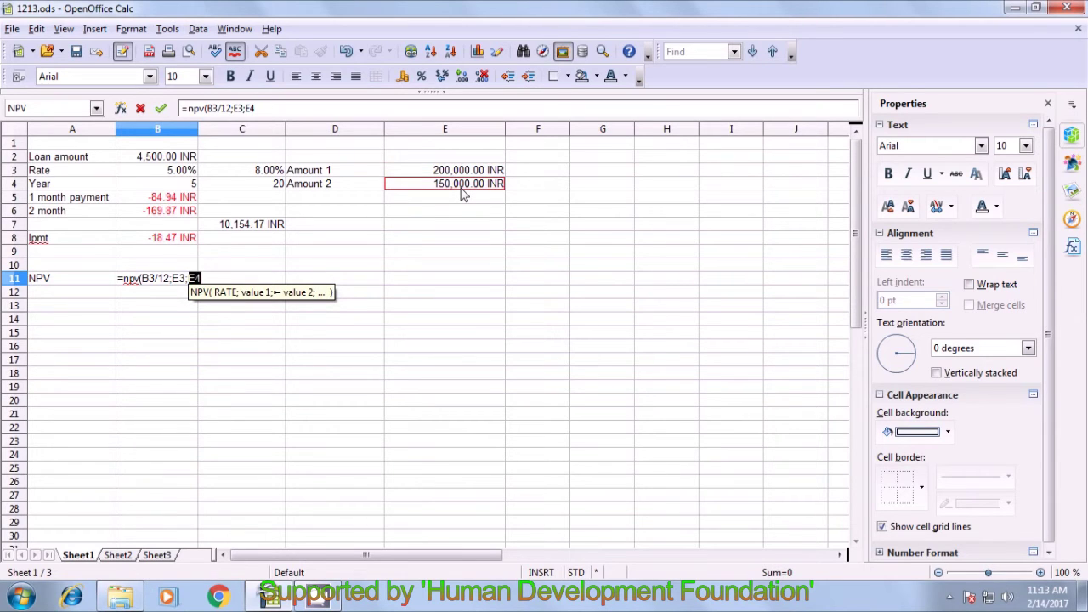
type(")")
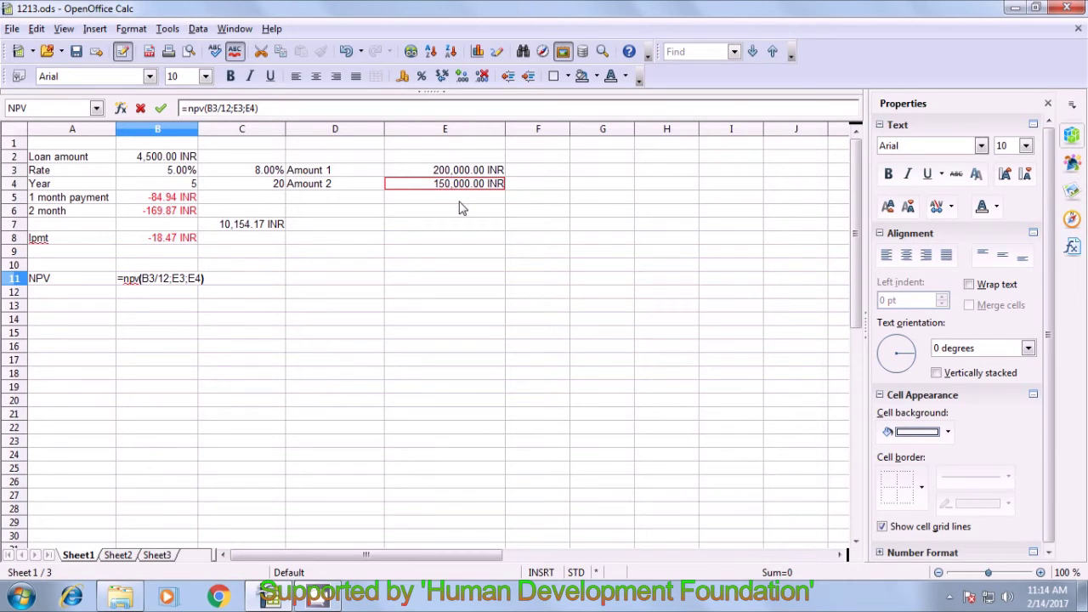
key("Return")
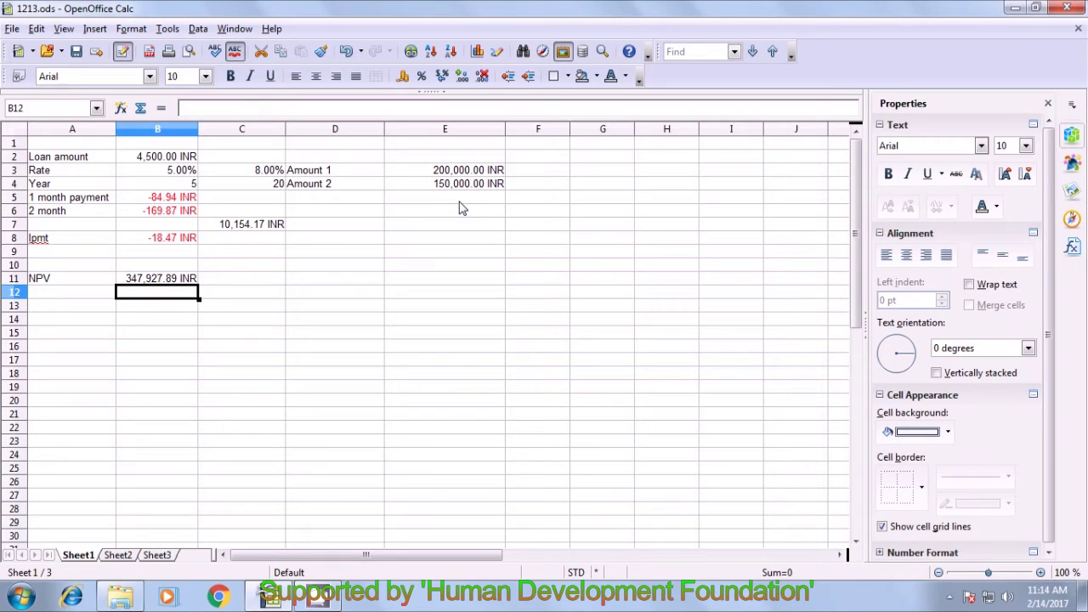
left_click(155, 283)
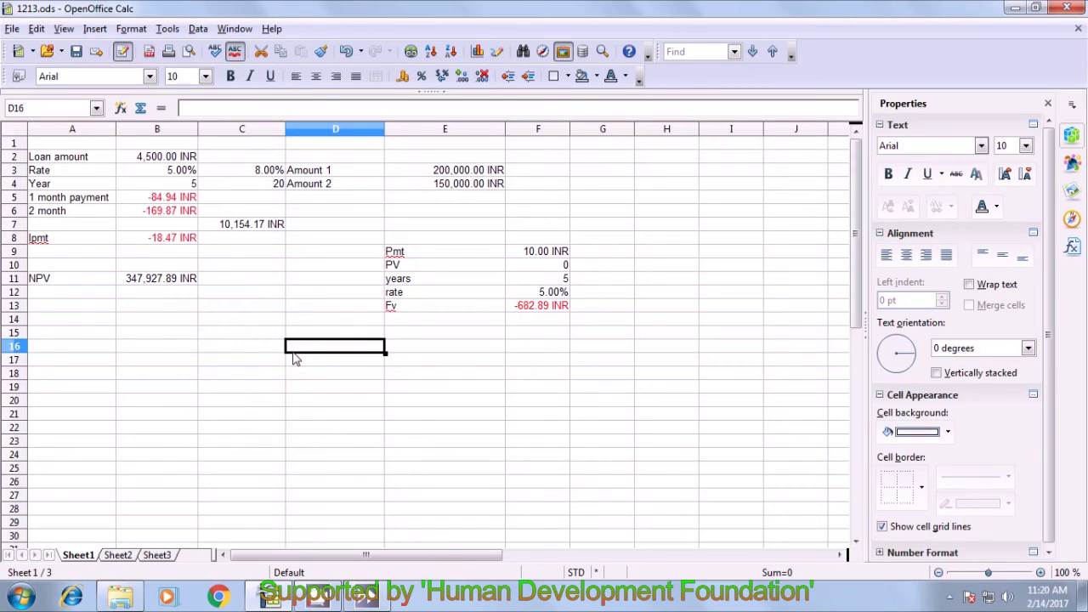
- Enter the labels "Product A" in cell A16 and "Product B" in cell A17
left_click(62, 350)
type("Product")
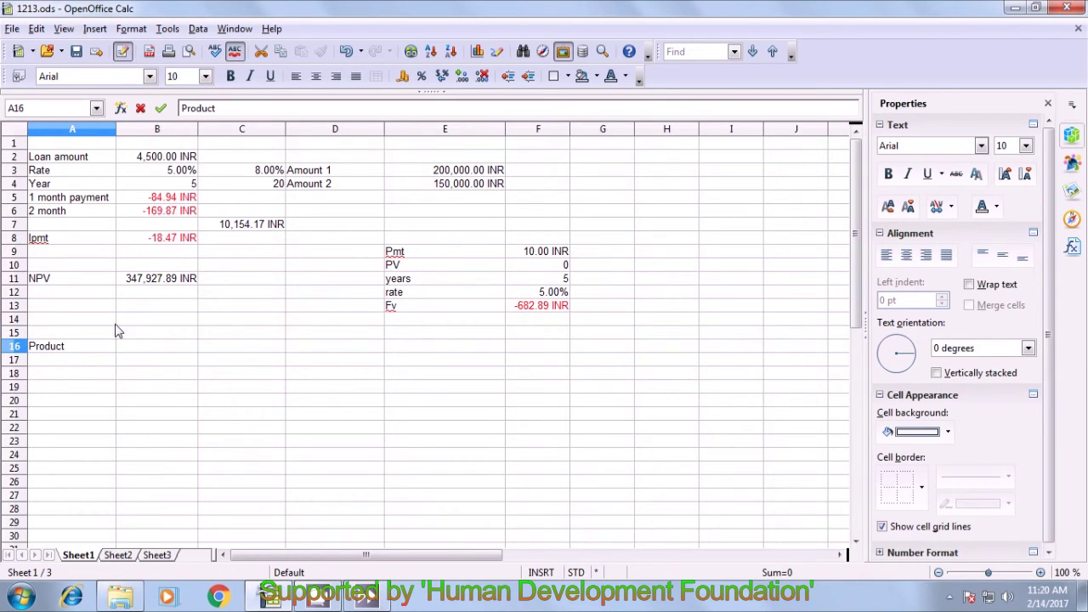
type(" A")
key("Return")
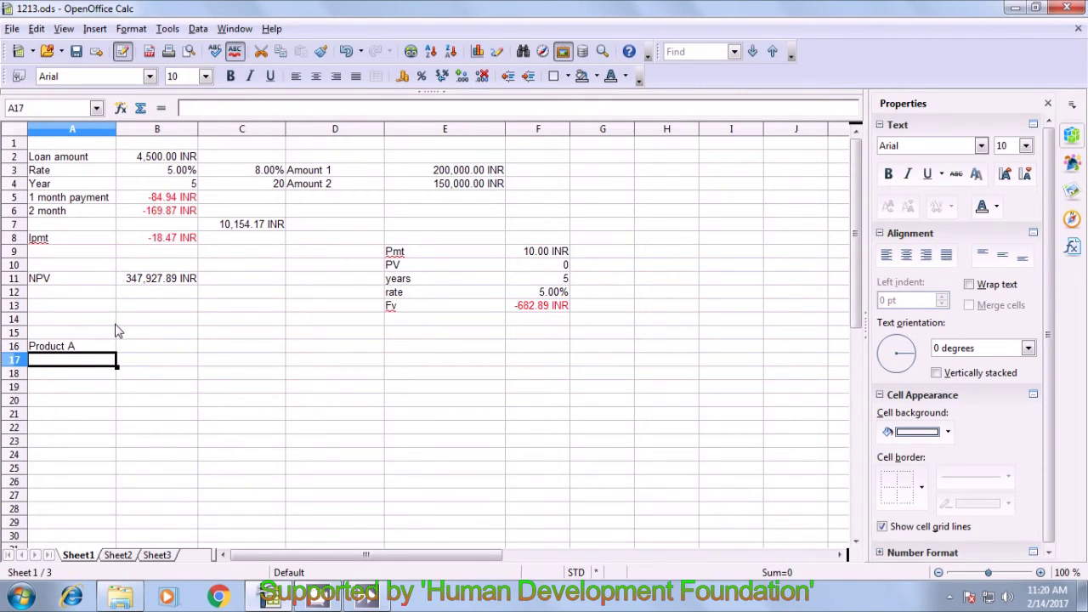
type("Product")
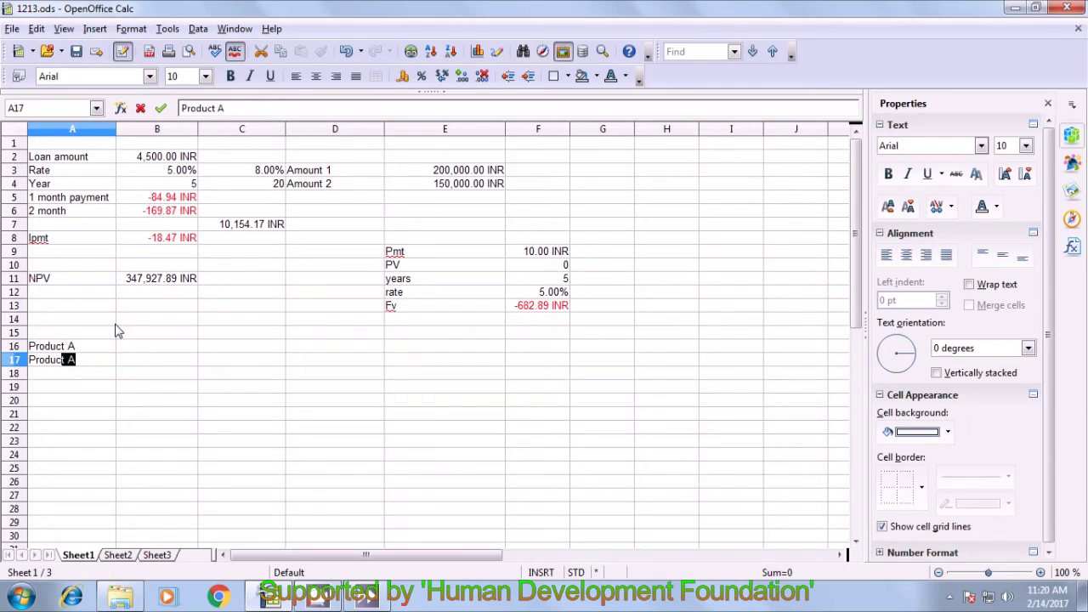
key("BackSpace")
key("BackSpace")
type("B")
key("BackSpace")
type("B")
key("Return")
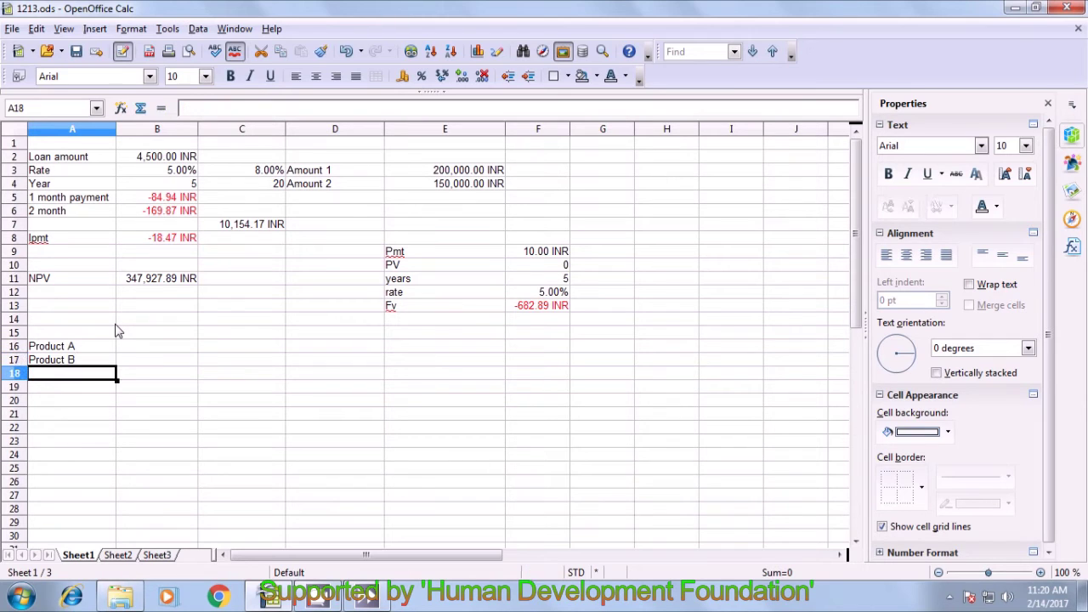
- Add the label "Product C" in cell A18
type("Product ")
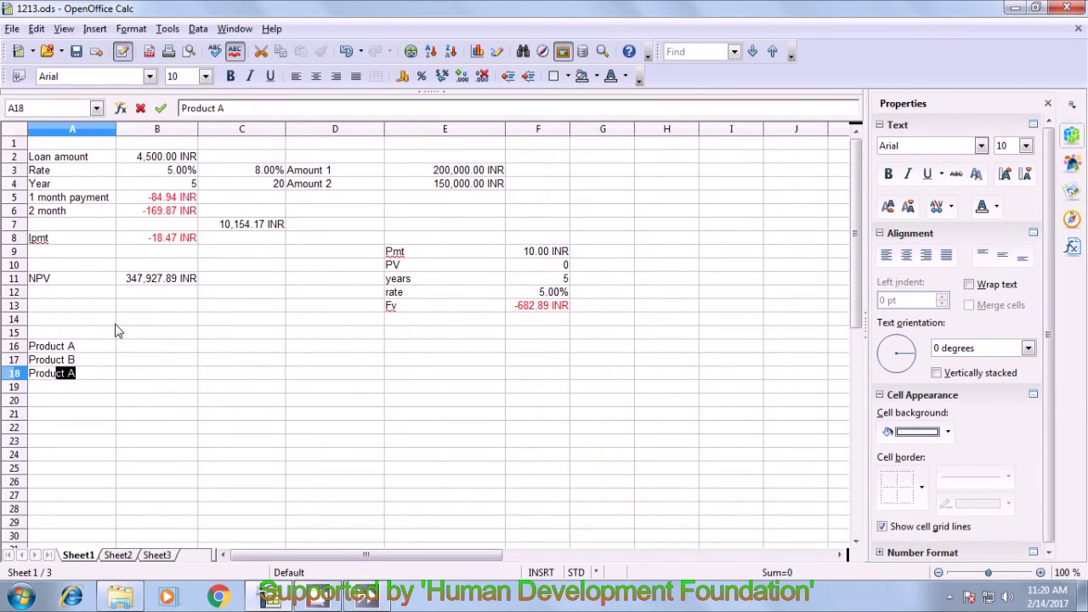
type("c")
key("BackSpace")
type("C")
key("Up")
- Enter 1500 for Product A in B16 and 2400 for Product B in B17
key("Up")
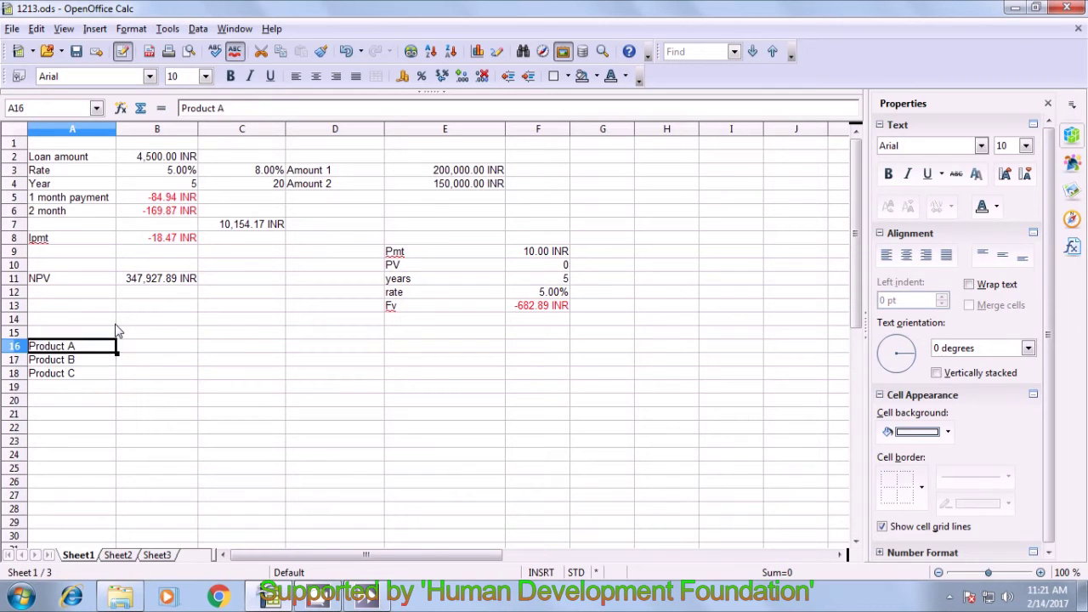
key("Right")
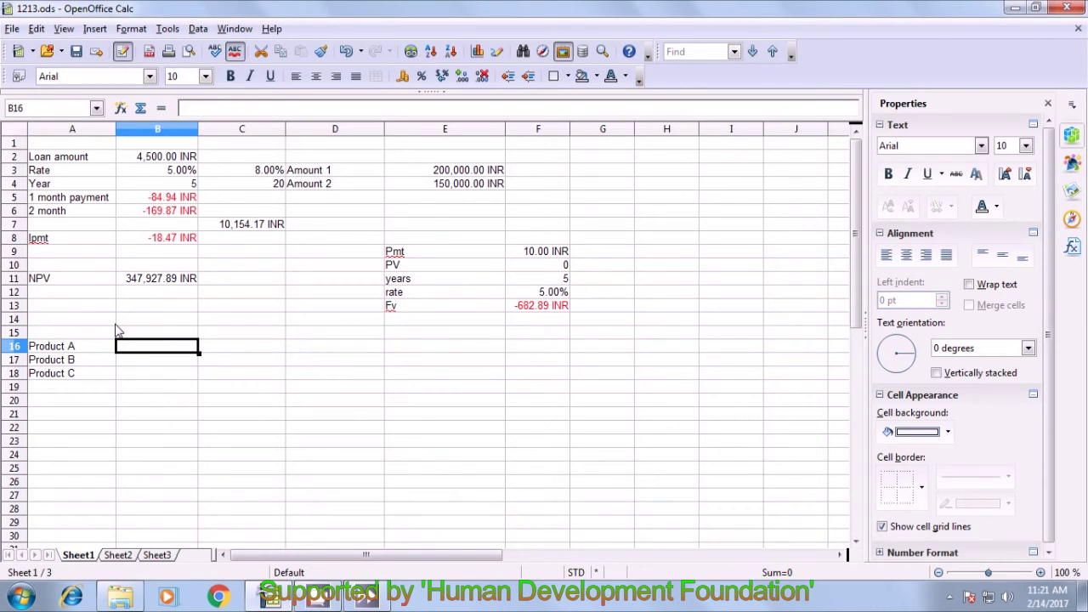
type("1500")
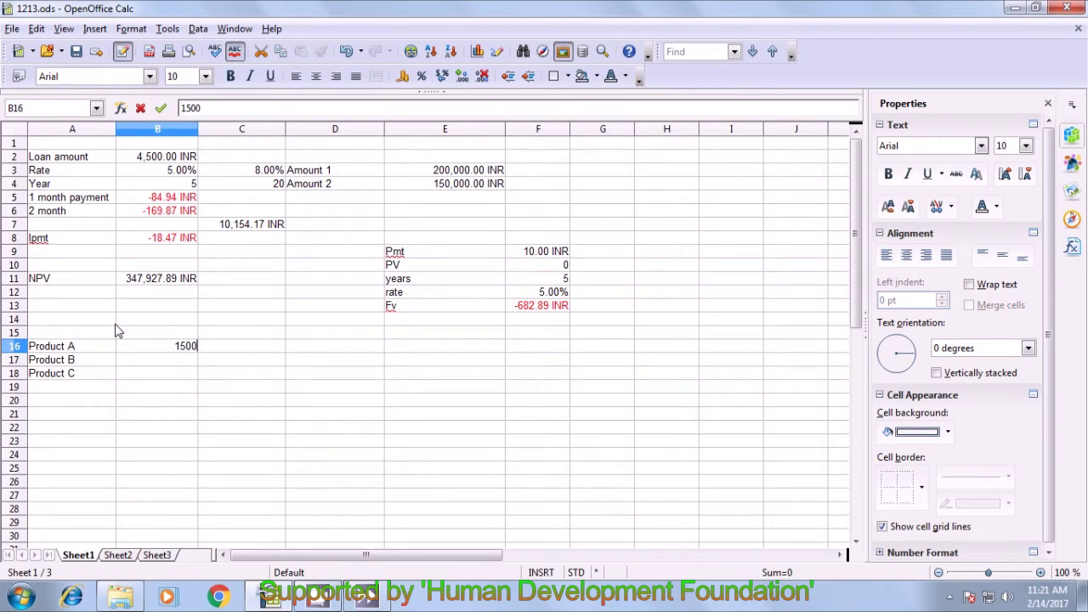
key("Return")
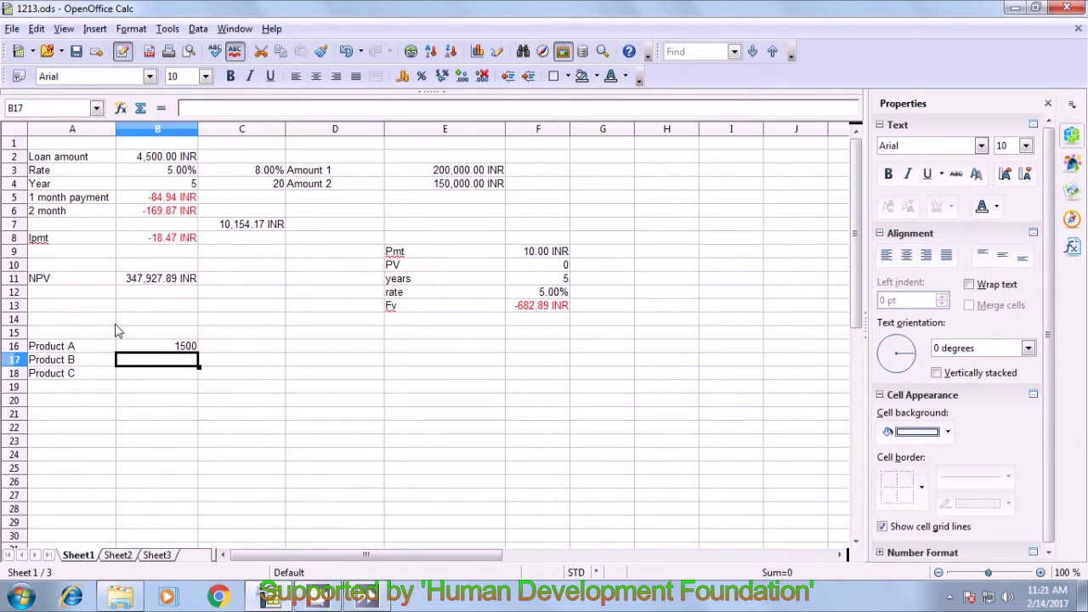
type("2400")
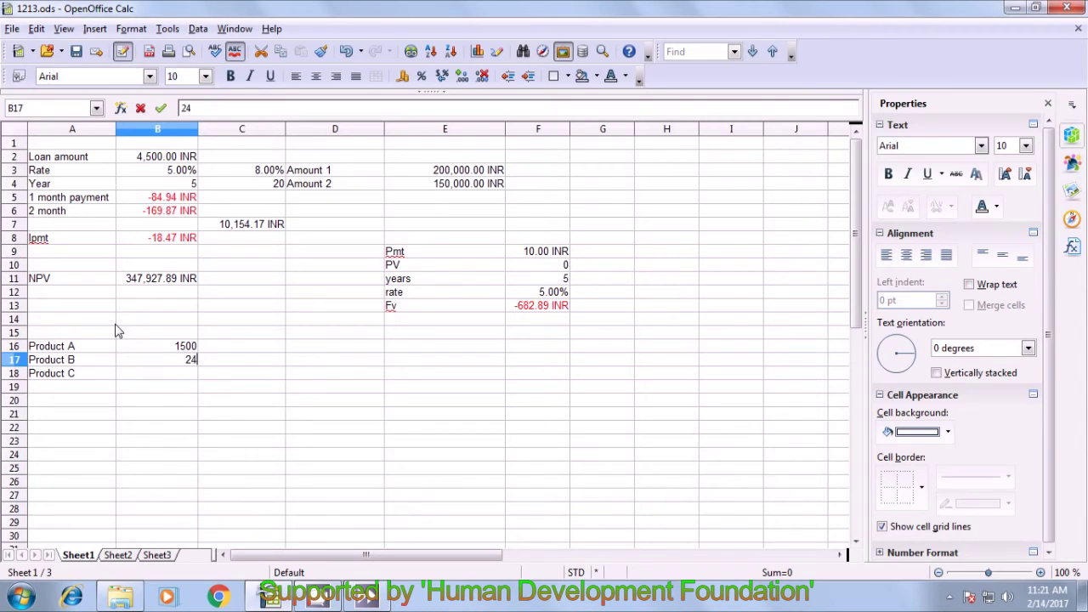
key("Return")
- Add the label "Target value" in cell A21 and enter 15000 beside it in B21
key("Return")
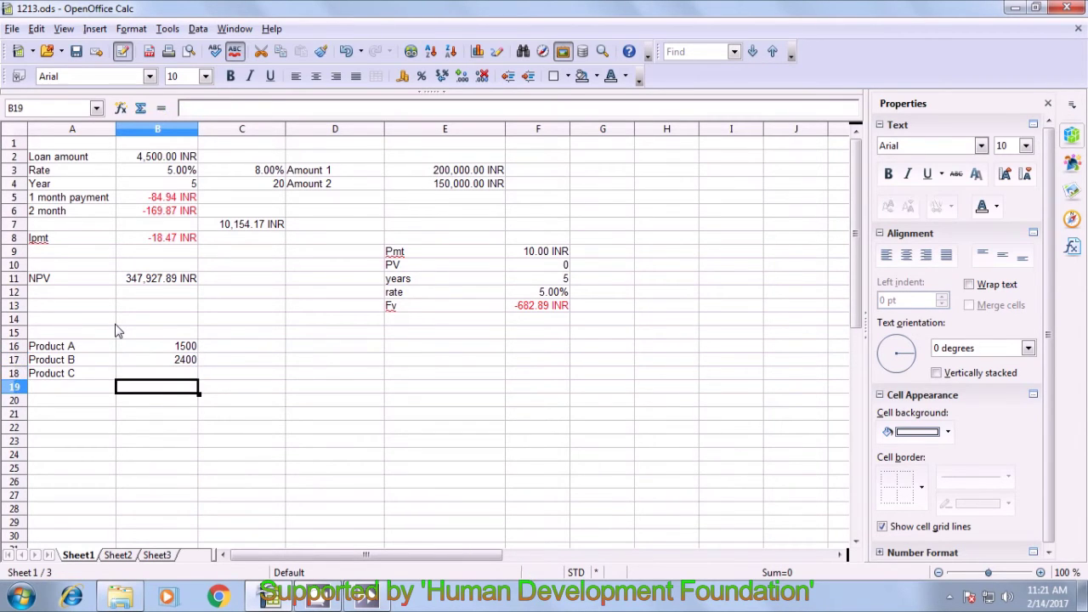
key("Down")
key("Down")
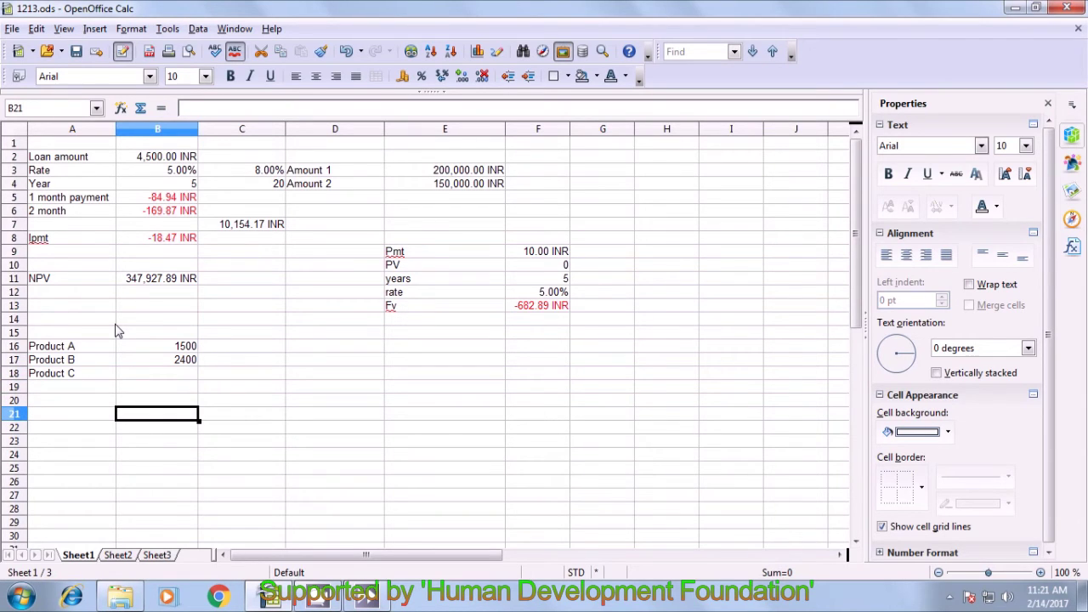
key("Left")
type("T")
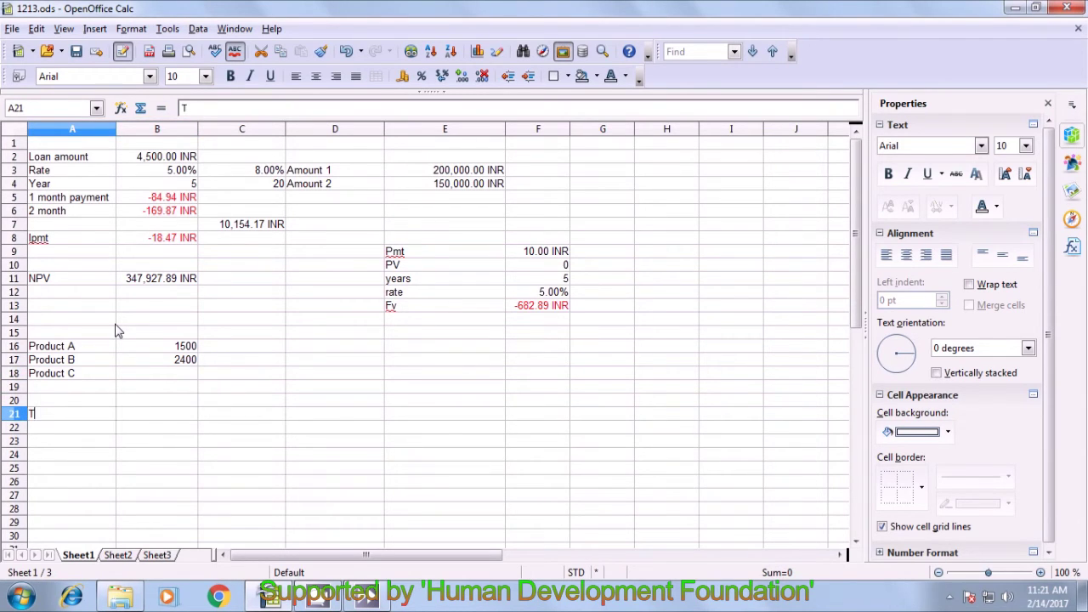
type("arget ")
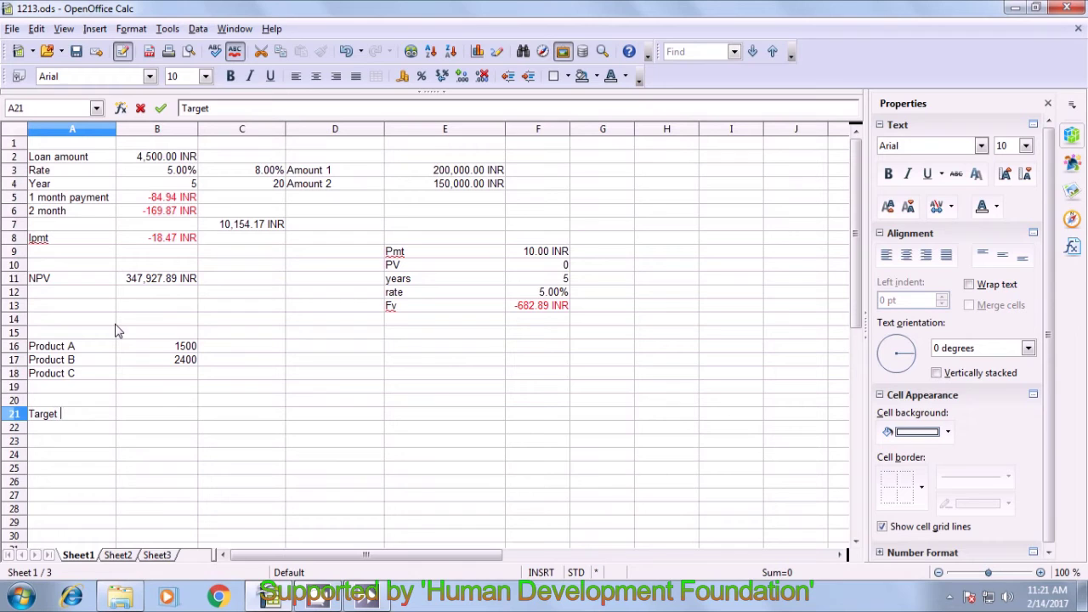
type("value")
key("Tab")
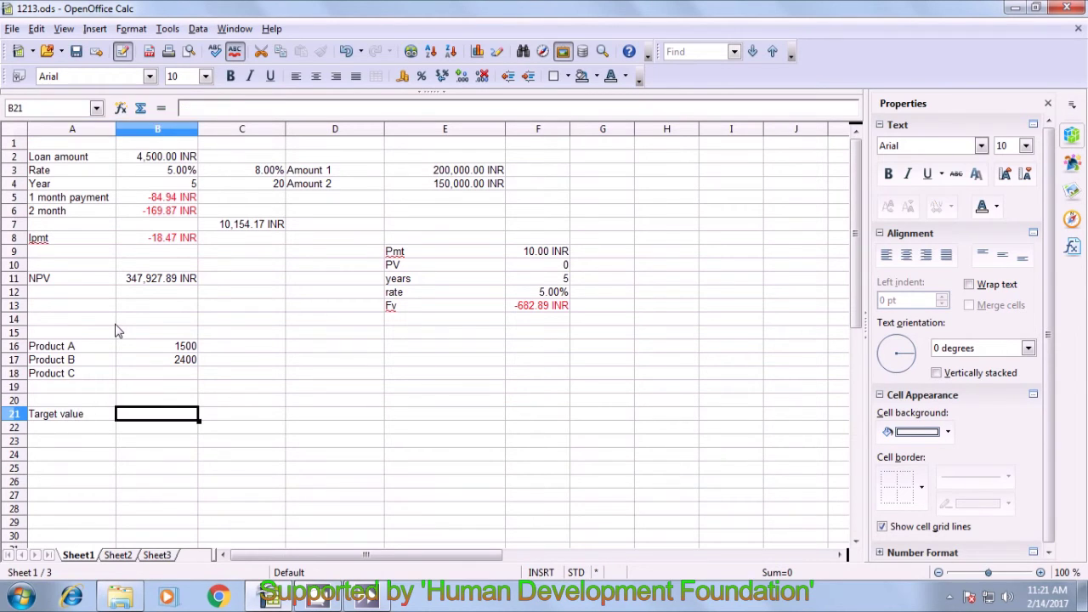
type("15000")
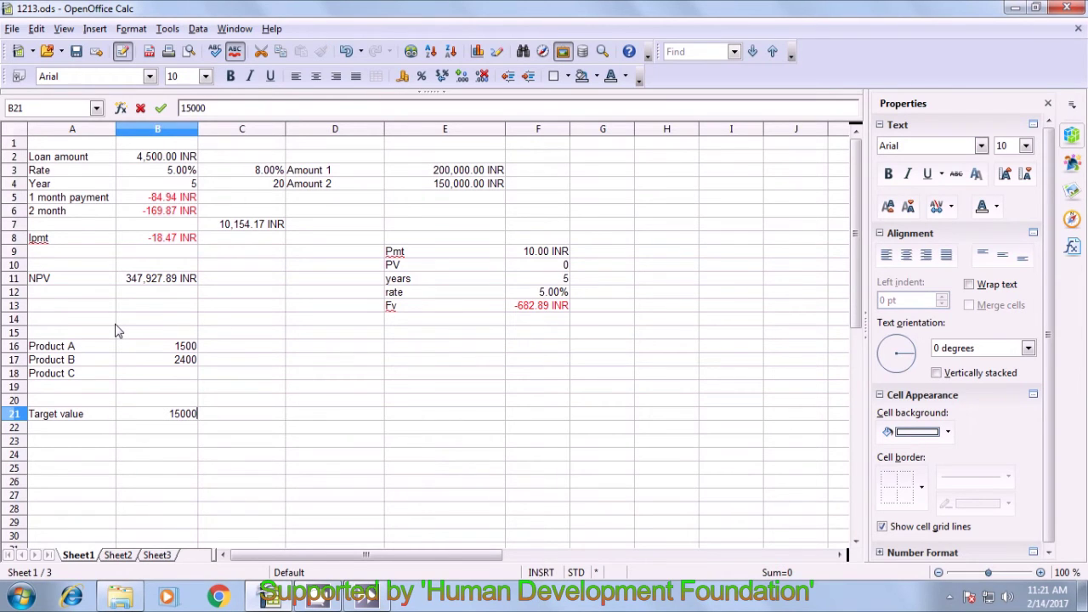
left_click(188, 391)
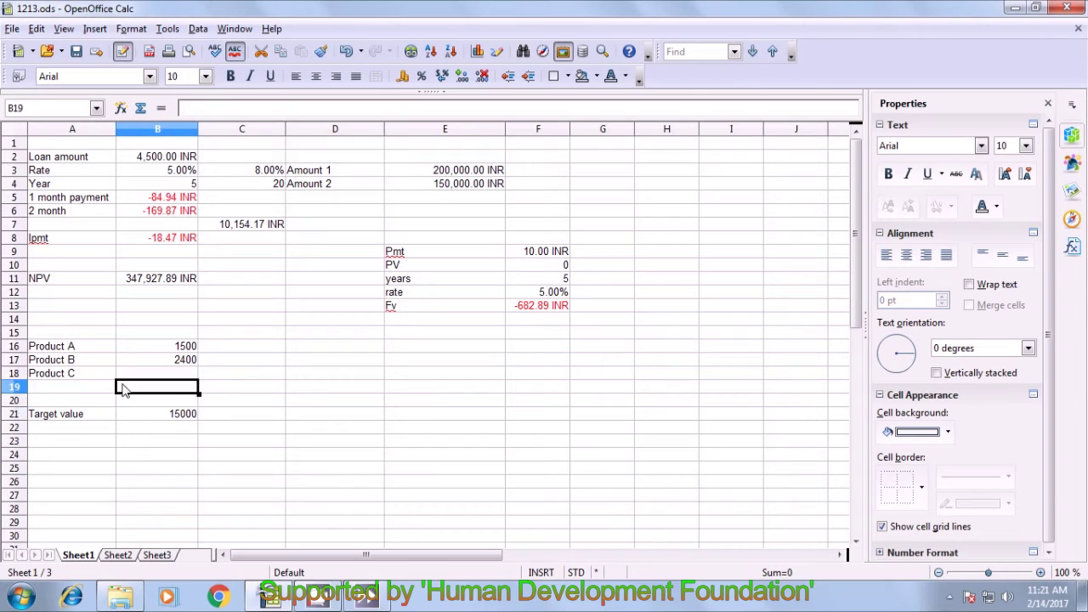
- Label cell A19 "total" and sum the product values in B19 with =sum(B16:B18)
left_click(74, 392)
type("to")
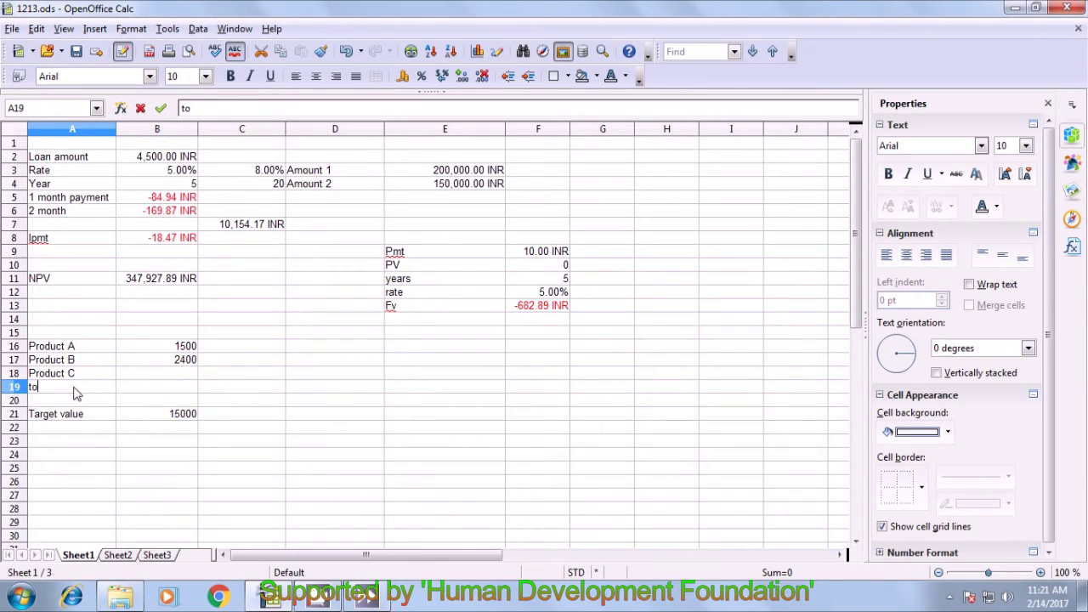
type("tal")
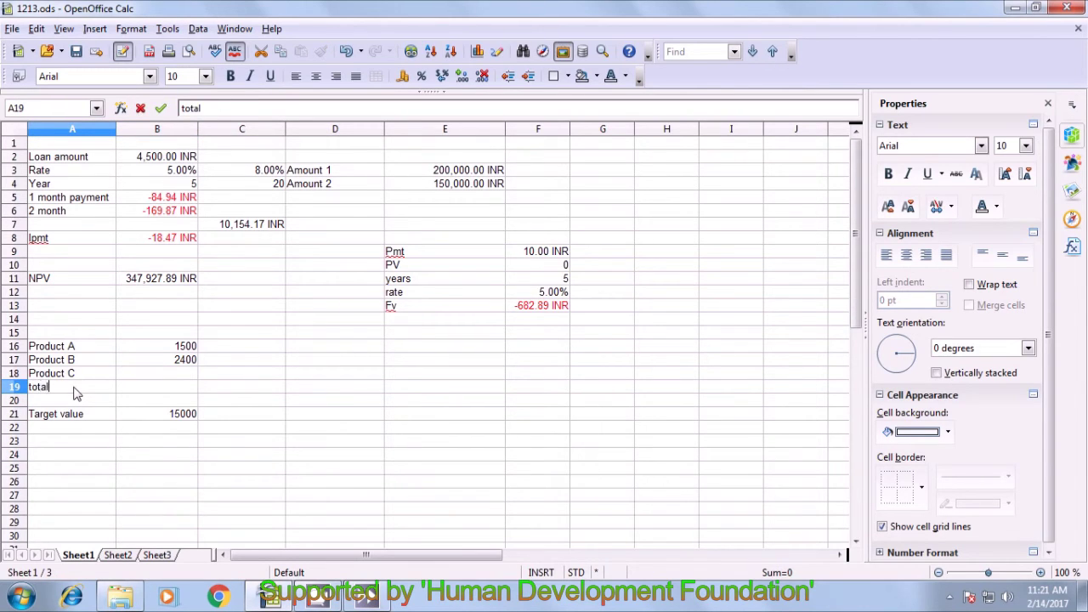
key("Tab")
type("=sum")
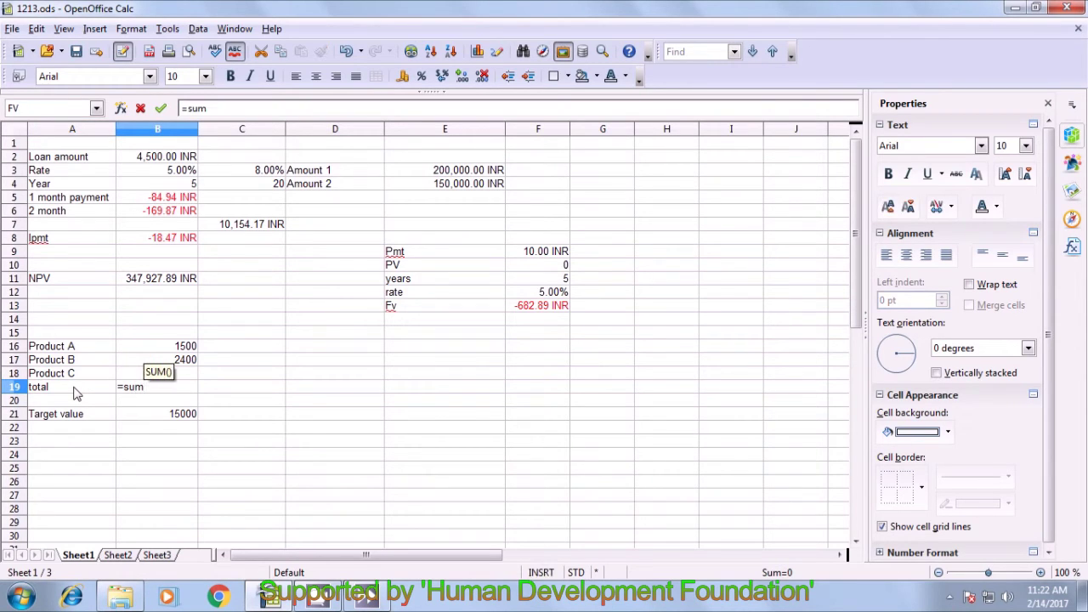
type("(")
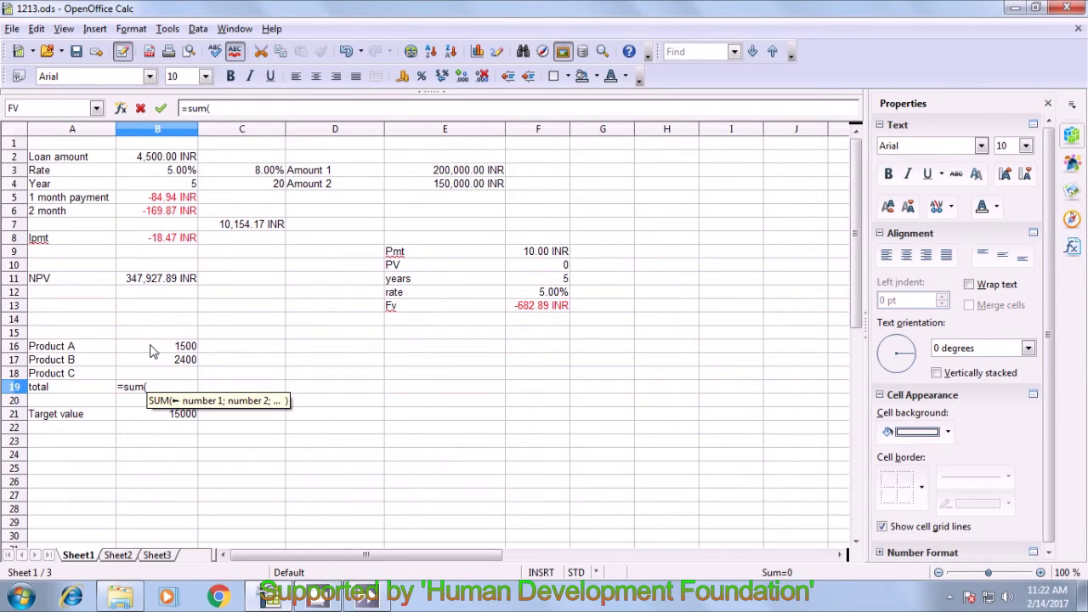
left_click_drag(151, 351, 156, 380)
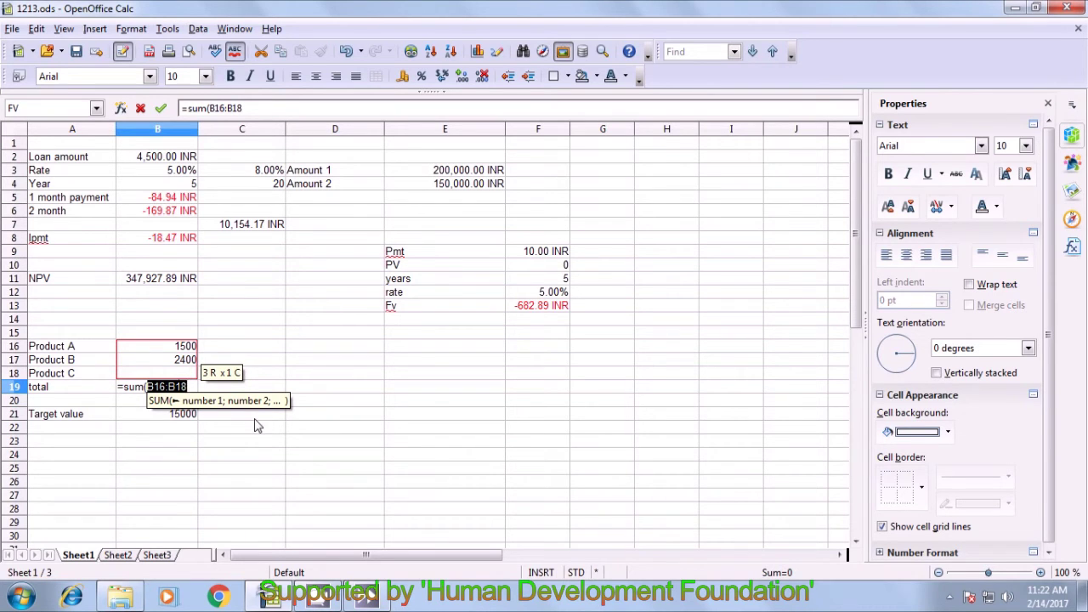
type(")")
key("Return")
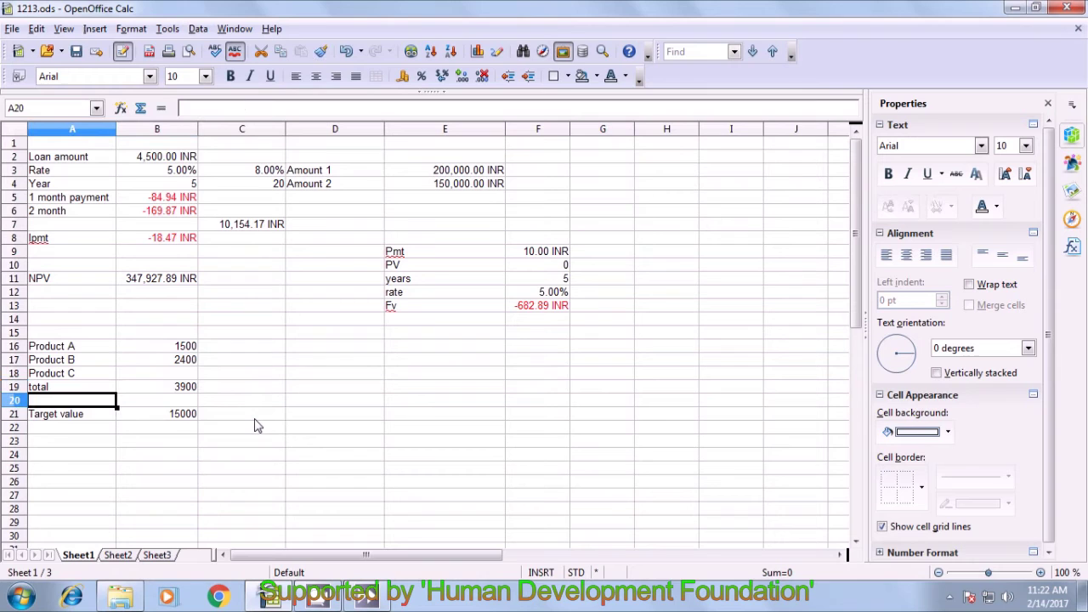
- Review the total formula in B19, the product values in B16:B18 and the target value in B21
left_click(170, 389)
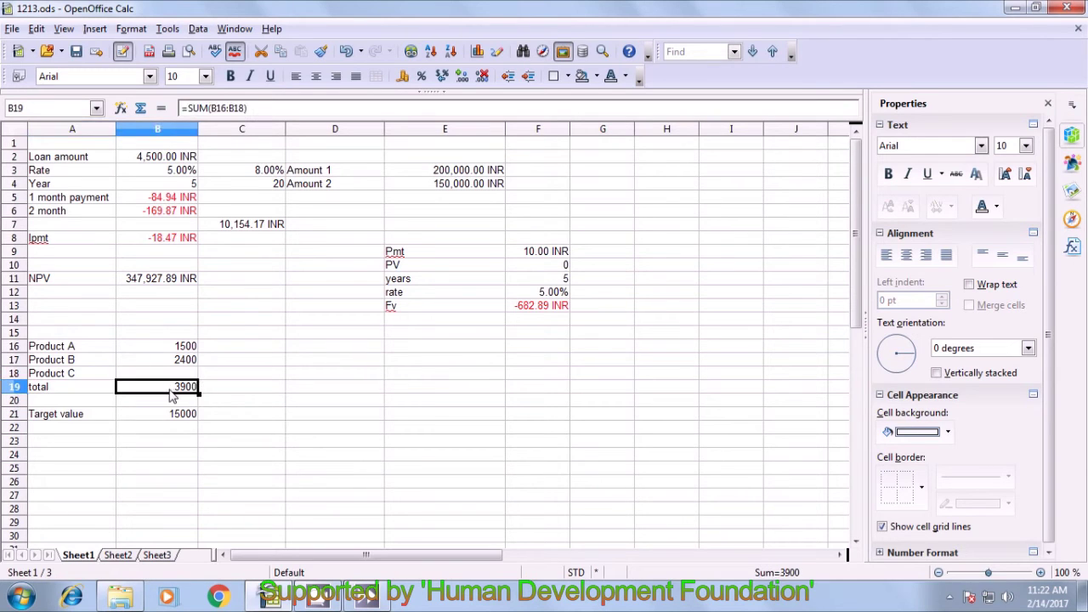
left_click(183, 349)
left_click(181, 374)
left_click(182, 361)
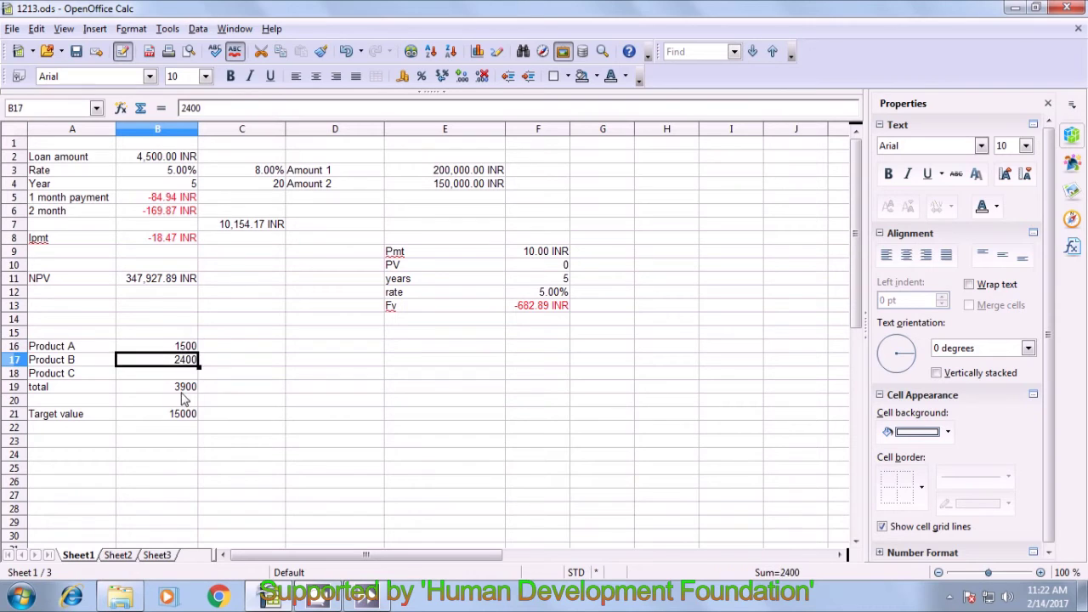
left_click(176, 389)
left_click(174, 416)
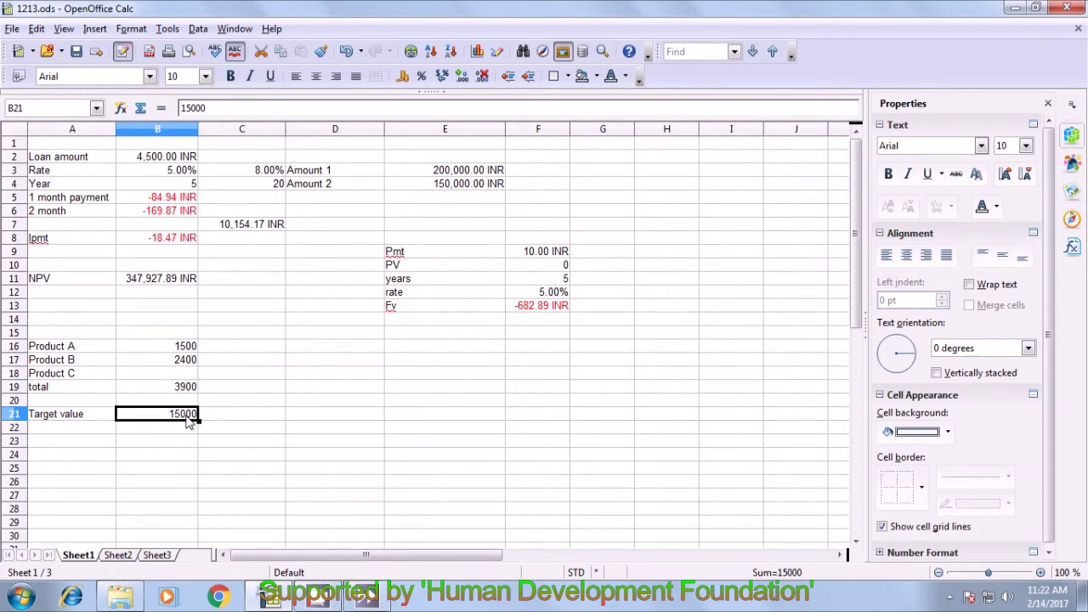
left_click(189, 377)
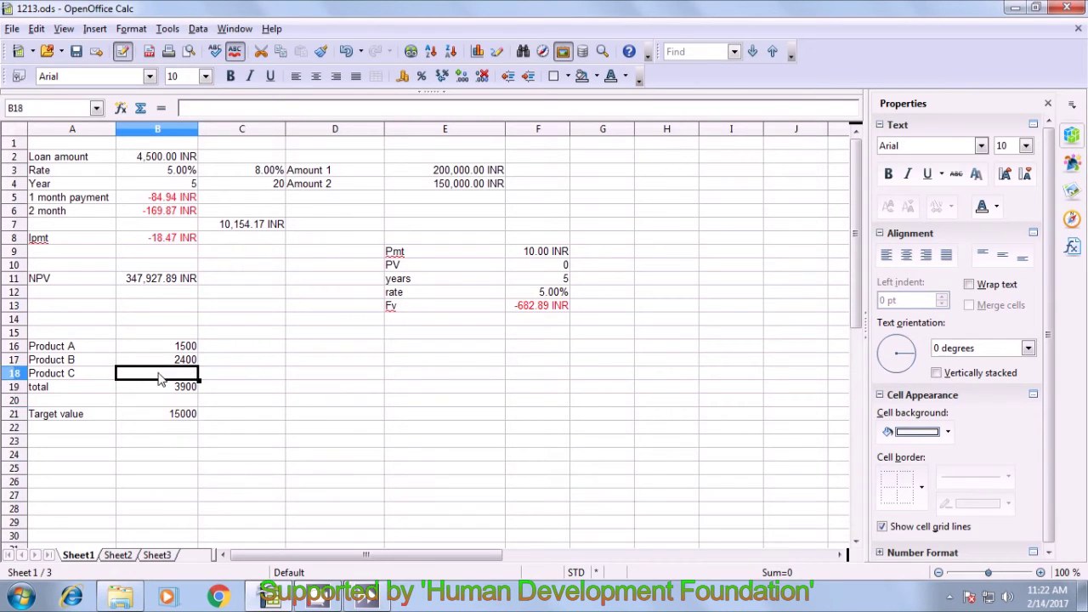
left_click(176, 416)
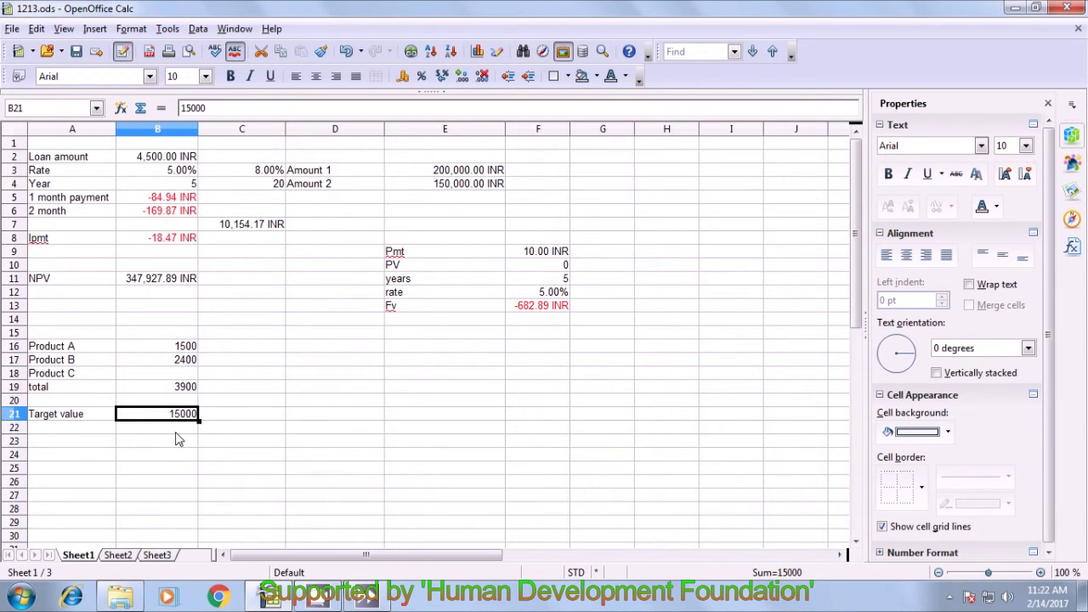
- Run Goal Seek on the total in B19 with target value 15000 and variable cell B18, accepting the closest value
left_click(182, 390)
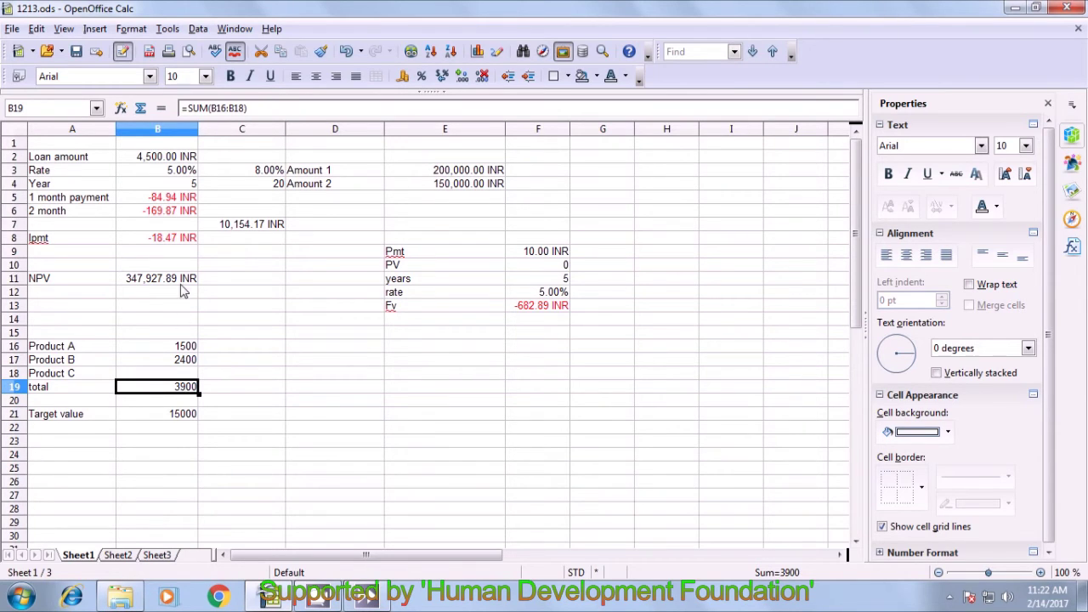
left_click(167, 29)
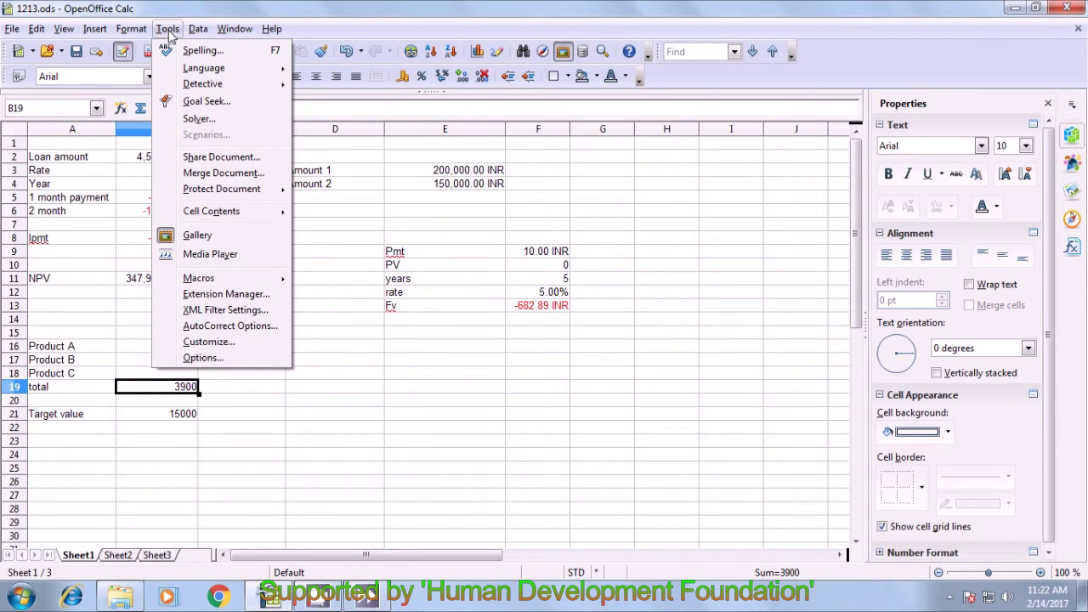
left_click(204, 101)
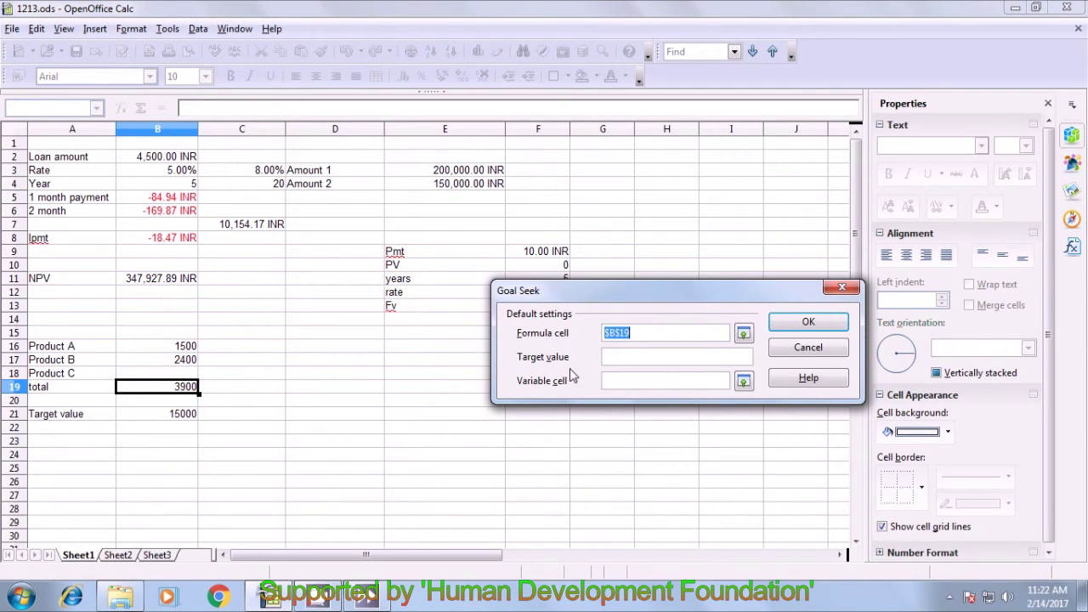
left_click(615, 361)
type("15000")
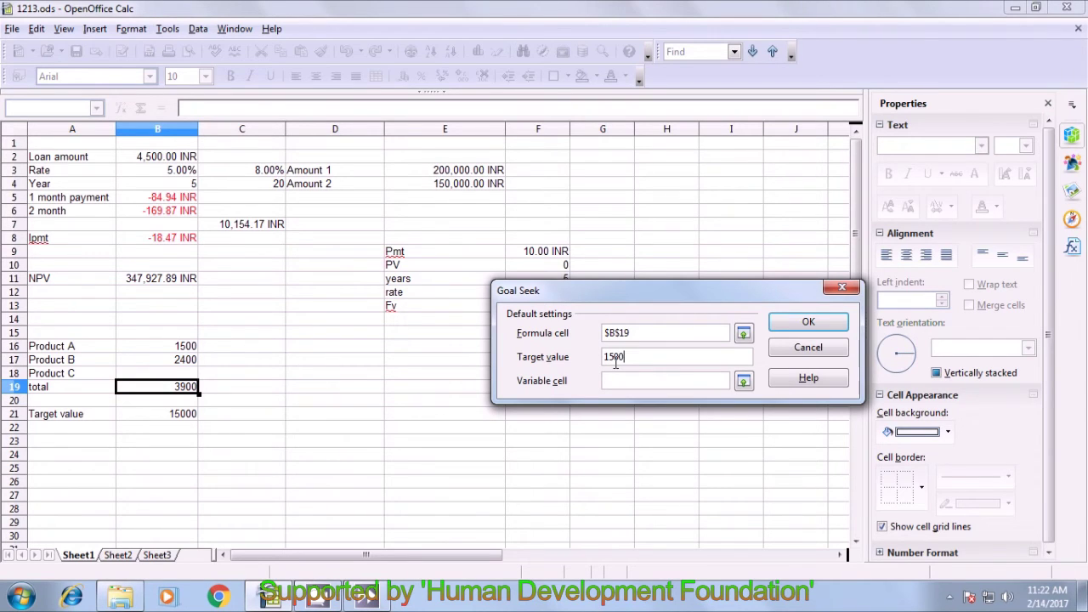
left_click(623, 382)
left_click(174, 373)
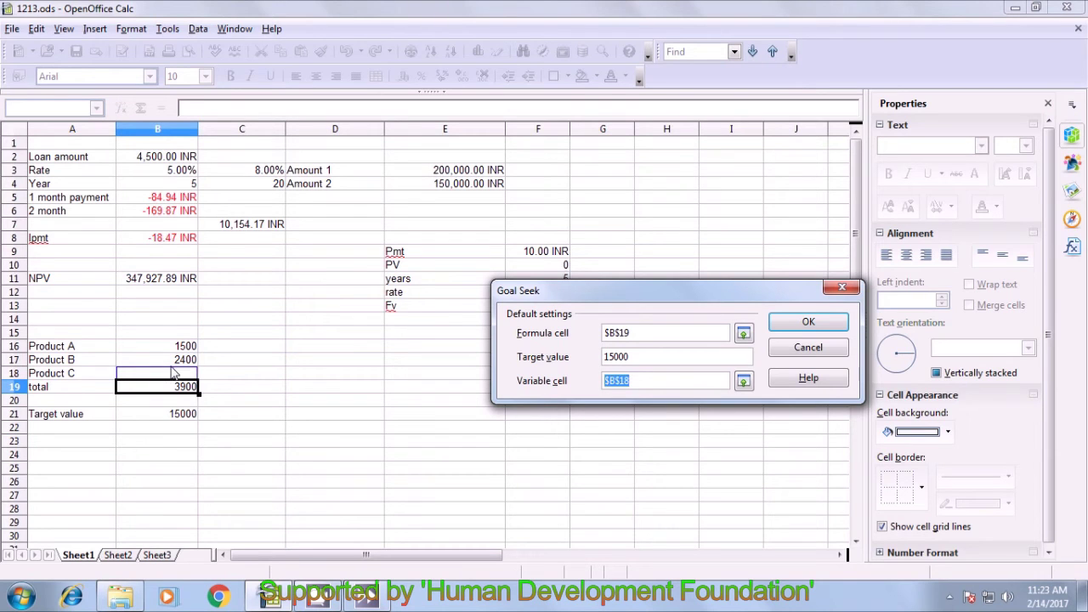
left_click(804, 328)
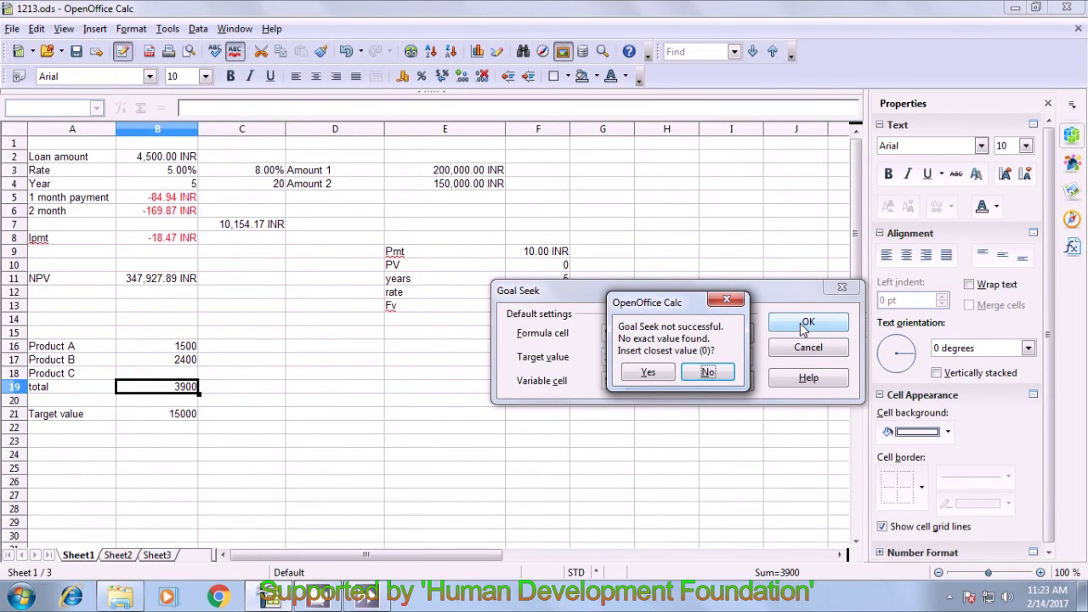
left_click(657, 374)
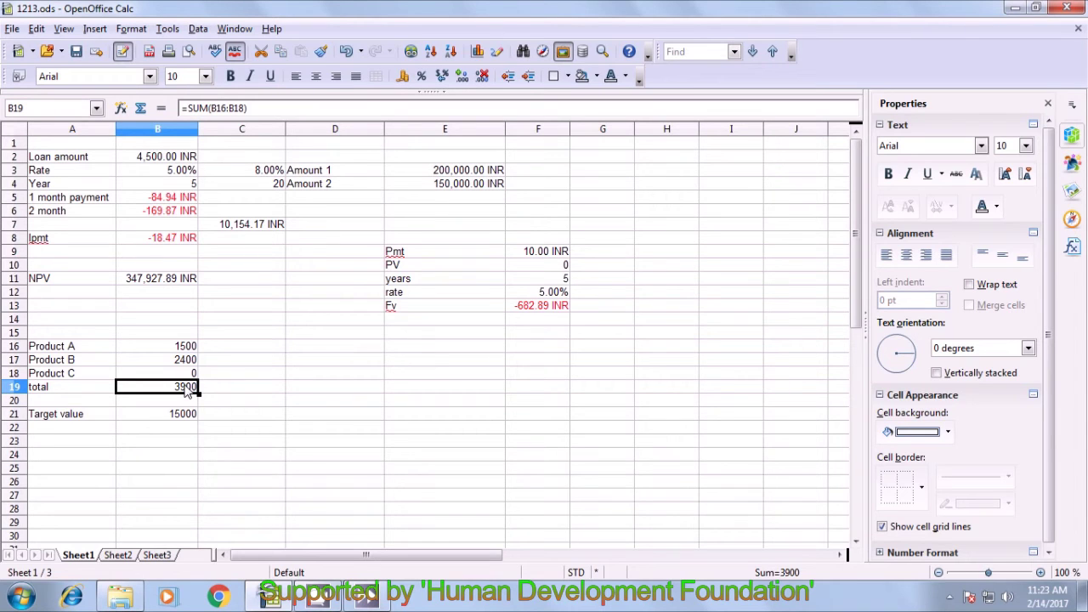
- Run Goal Seek again on B19 with target value 15000 and variable cell B18, and insert the result for Product C
left_click(166, 29)
left_click(197, 102)
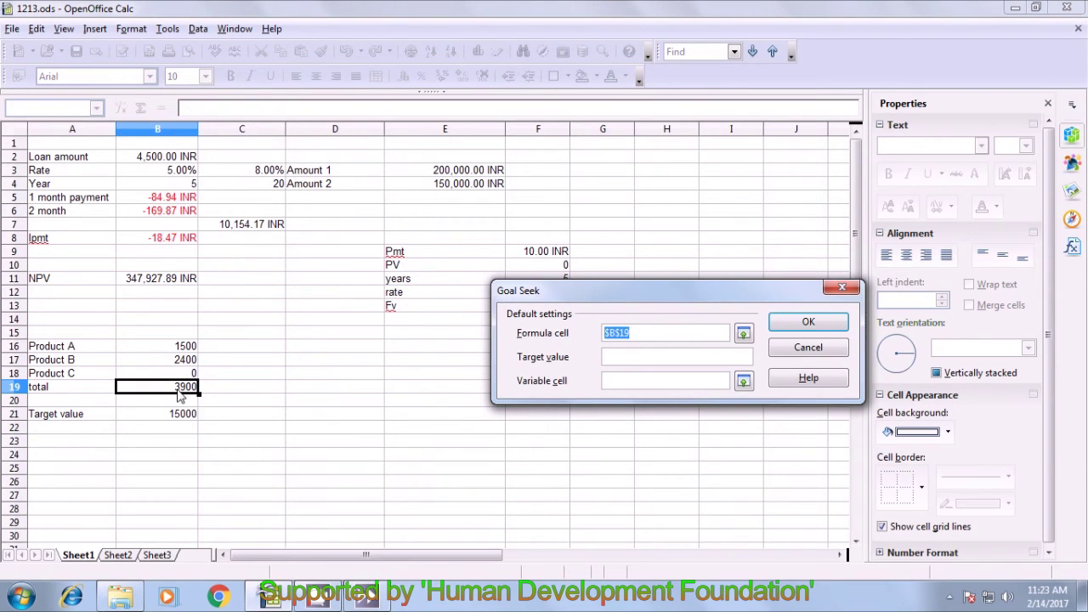
left_click(613, 356)
type("15000")
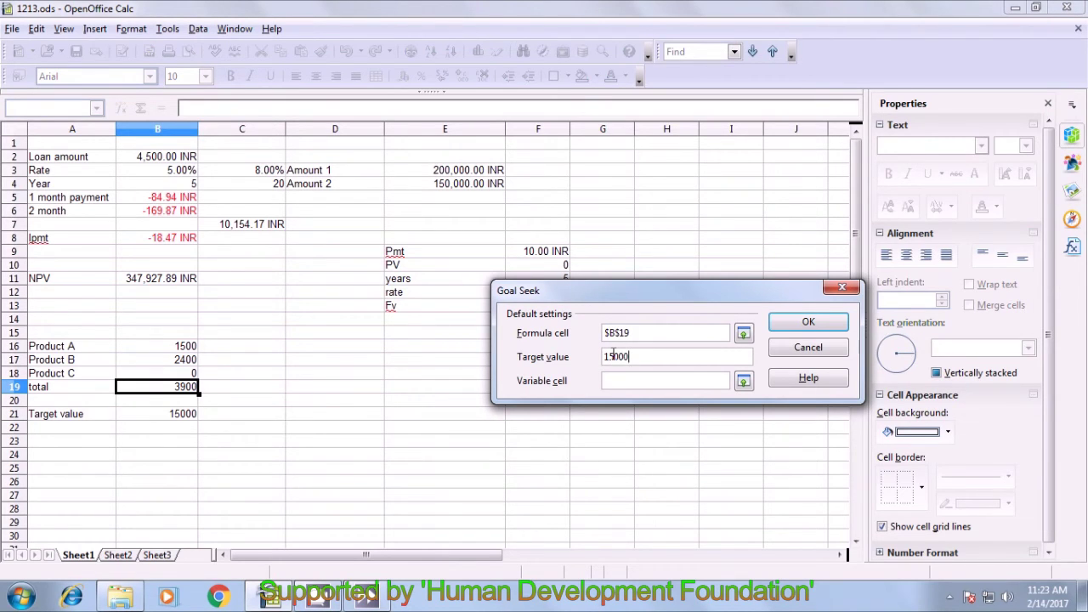
left_click(619, 383)
left_click(183, 374)
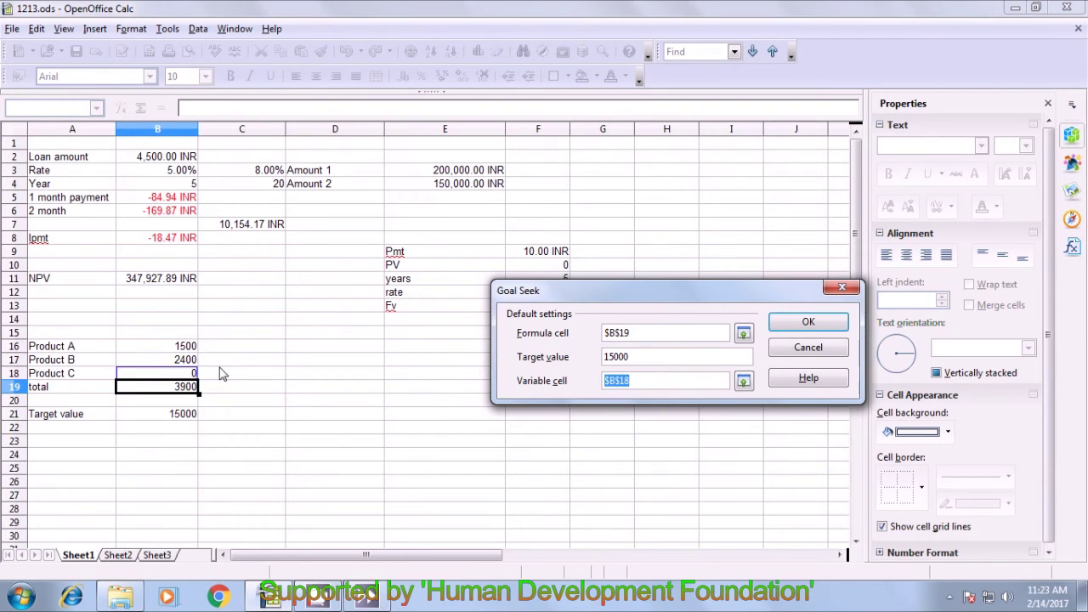
left_click(795, 327)
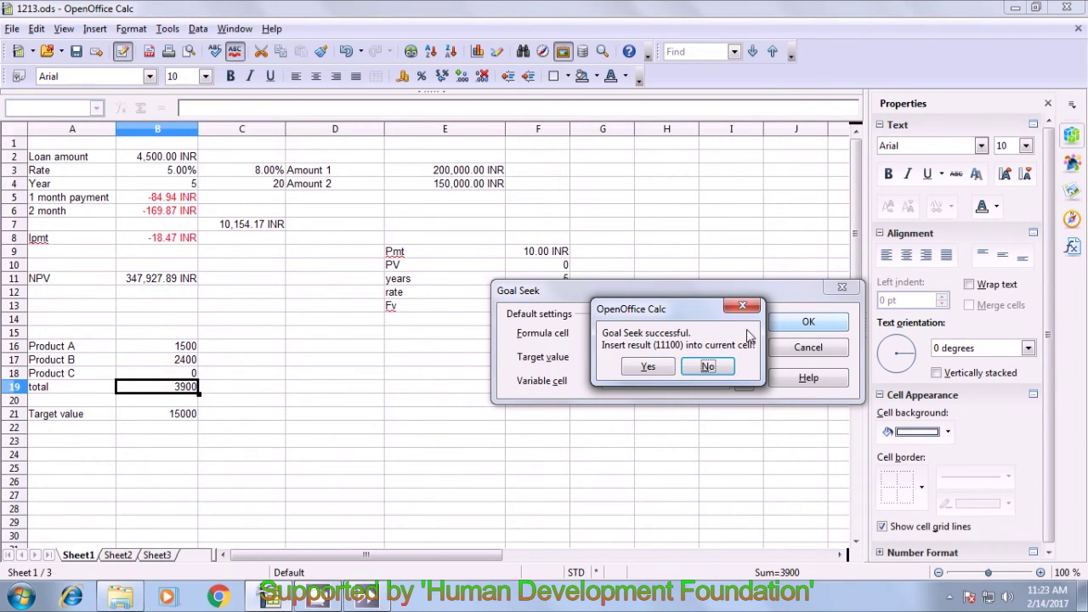
left_click(649, 368)
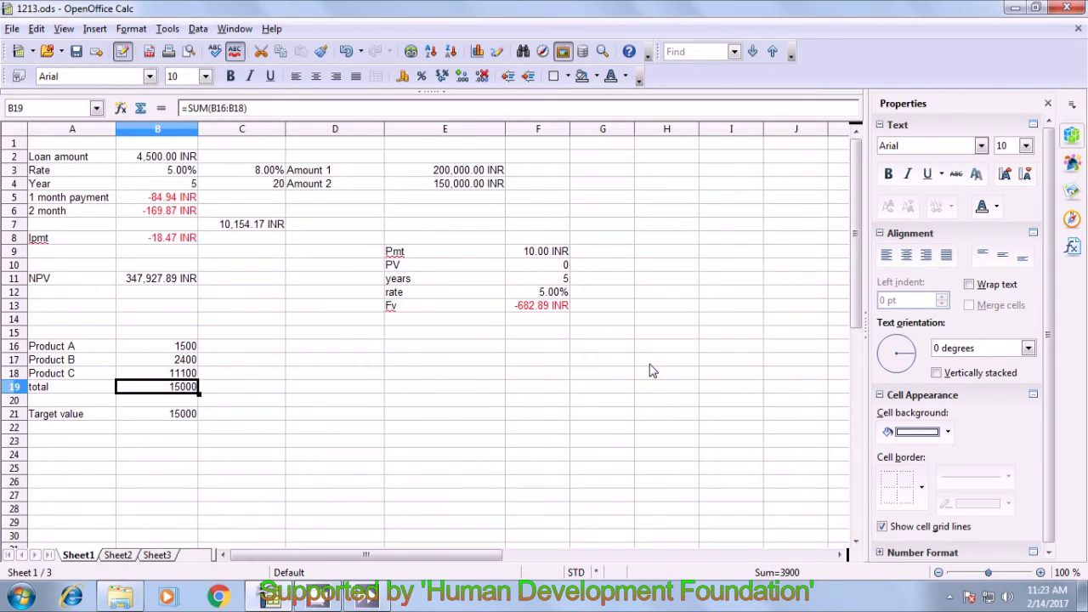
- Compare the Product C value in B18 and the total in B19 with the target value in B21
left_click(316, 373)
left_click(182, 376)
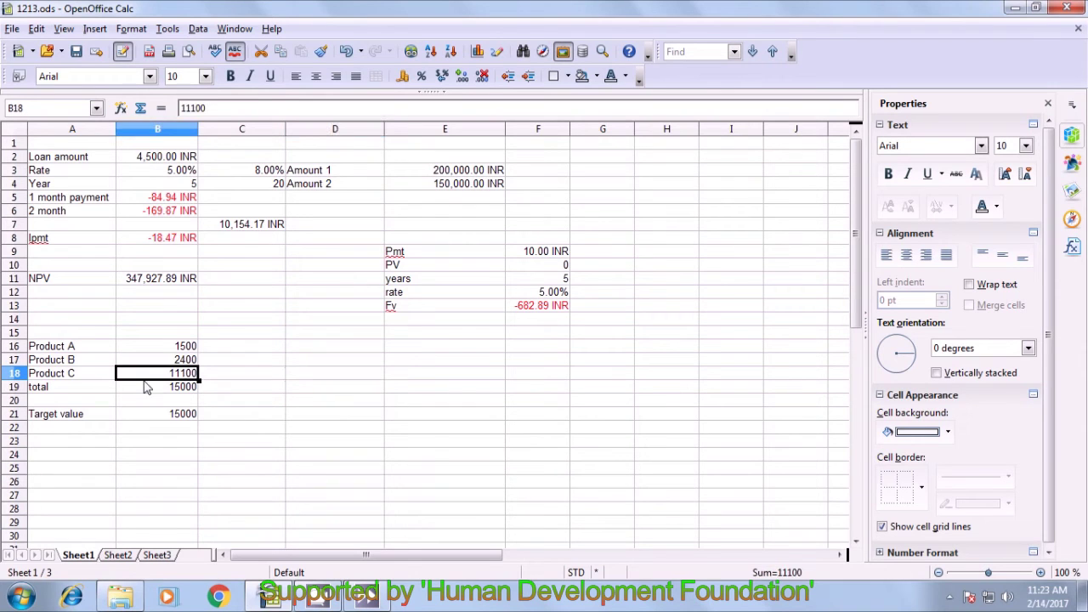
left_click(53, 381)
left_click(178, 380)
left_click(192, 389)
left_click(176, 418)
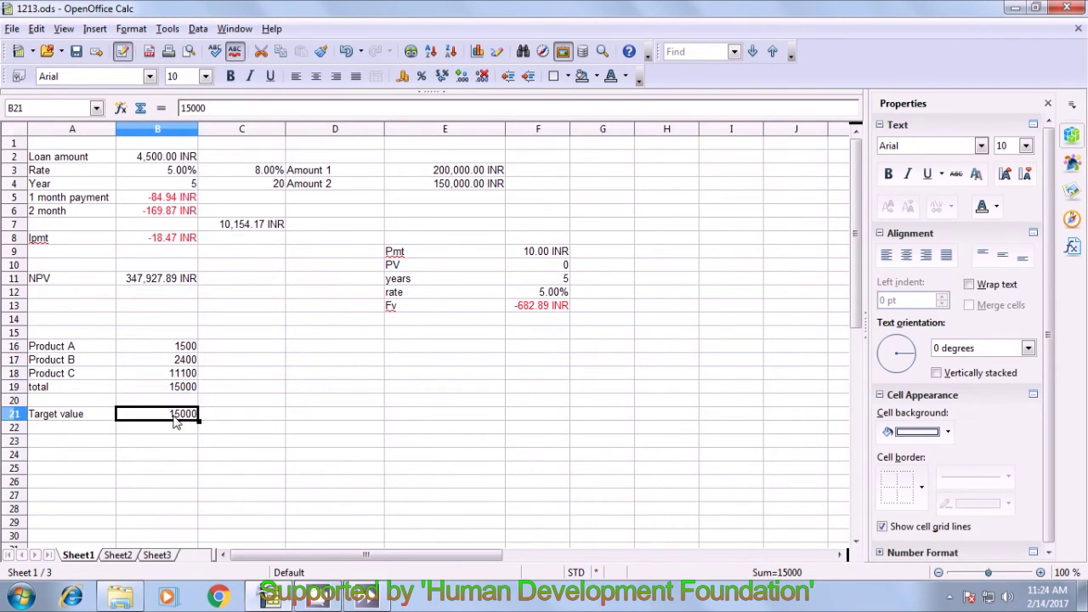
left_click(274, 418)
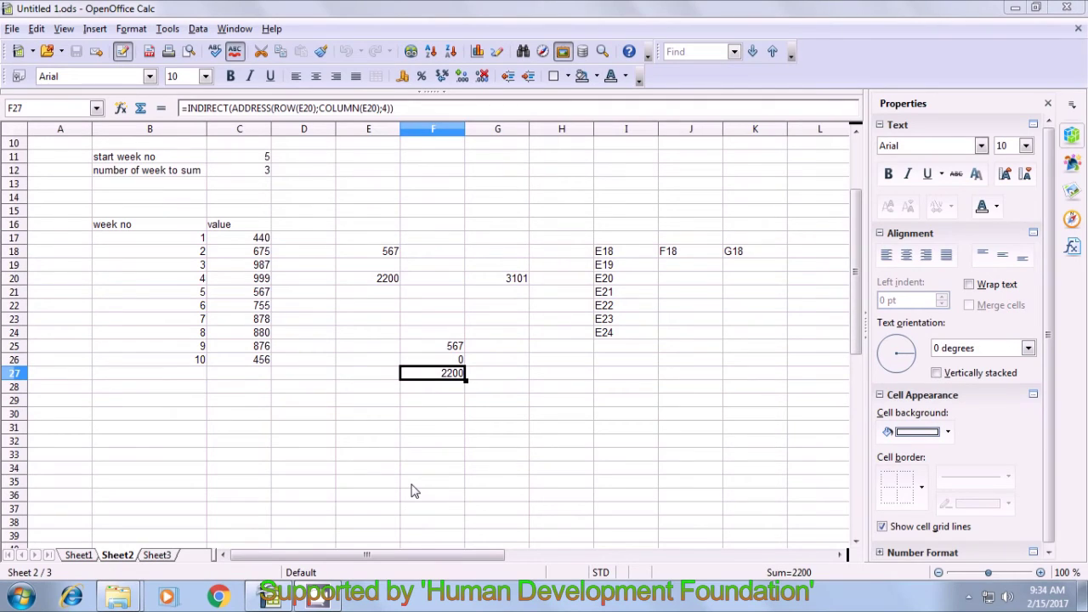
- Copy the week values in C17:C22 of Sheet2 and paste them into Sheet3 starting at B8
left_click_drag(258, 240, 258, 315)
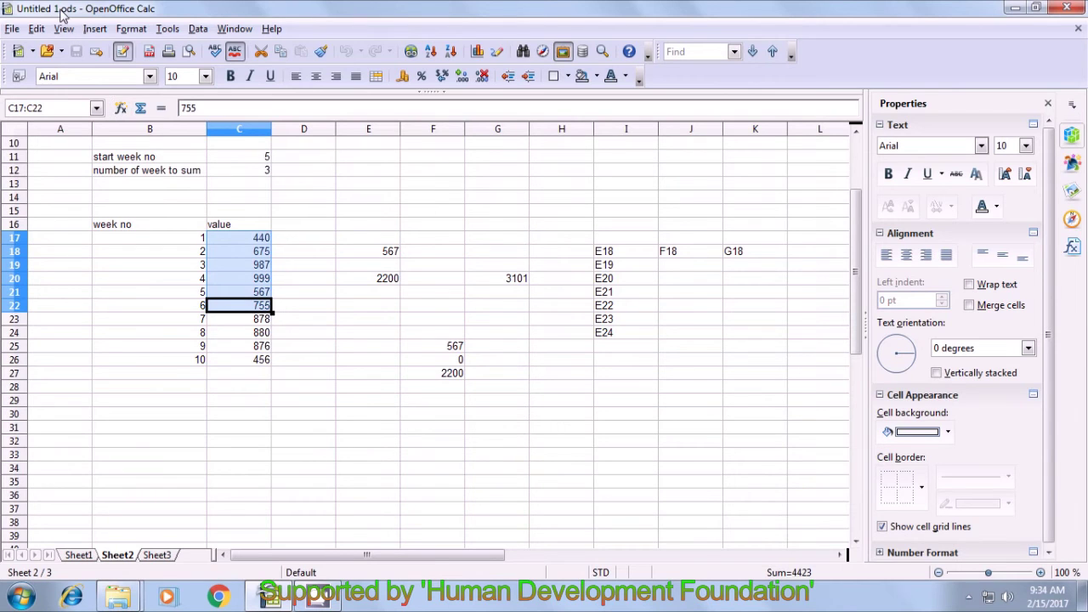
left_click(36, 29)
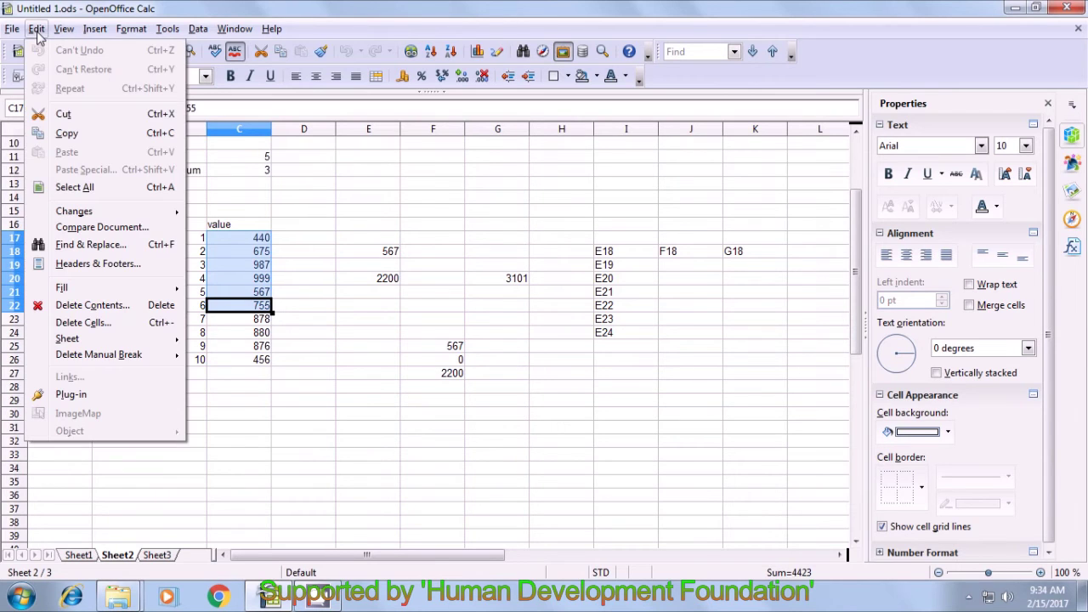
left_click(75, 134)
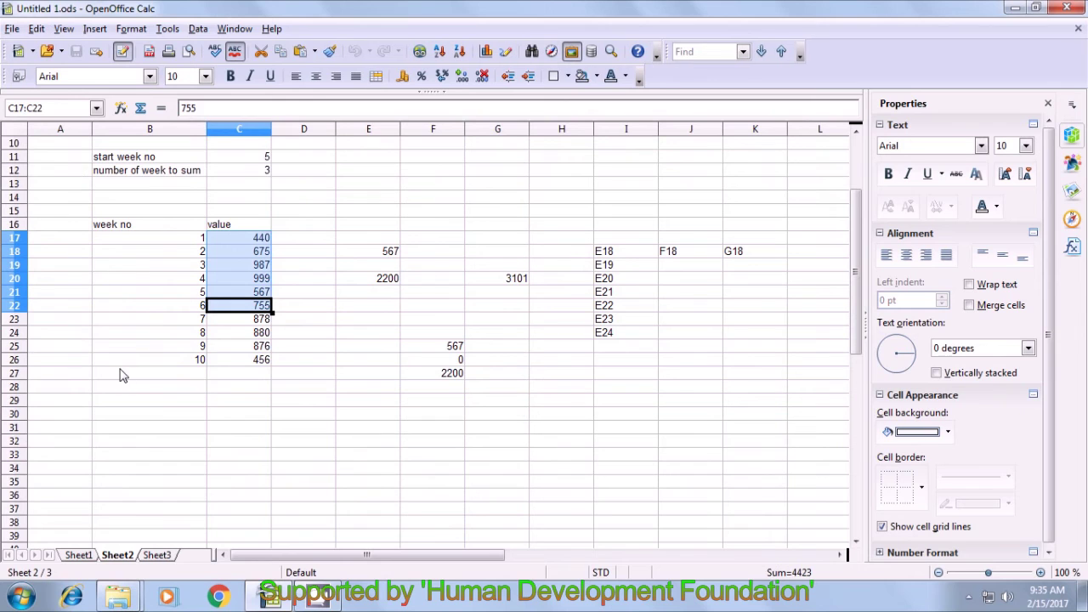
left_click(164, 558)
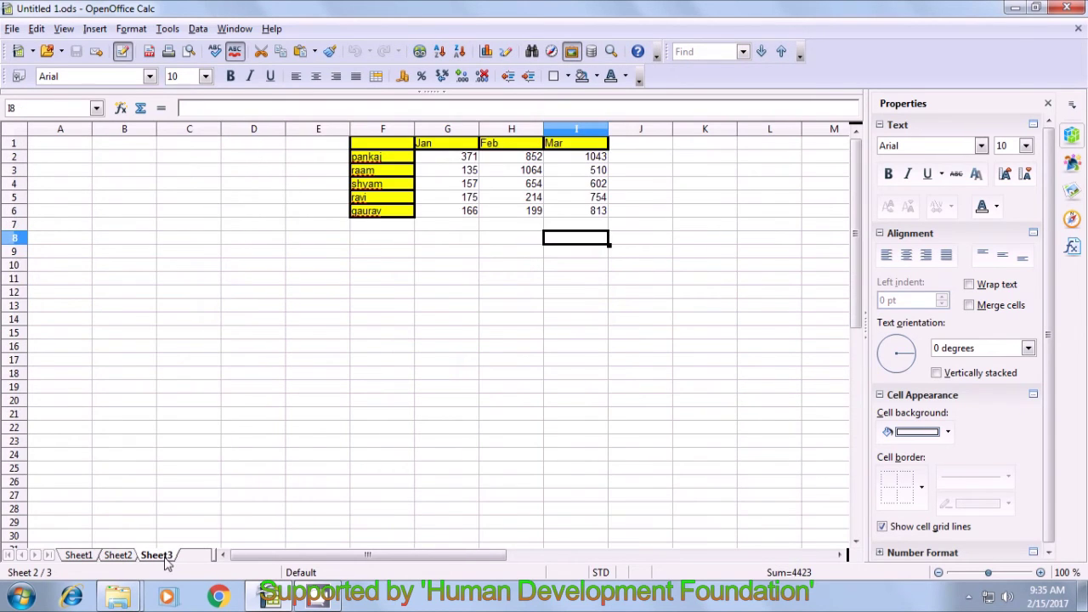
left_click(133, 242)
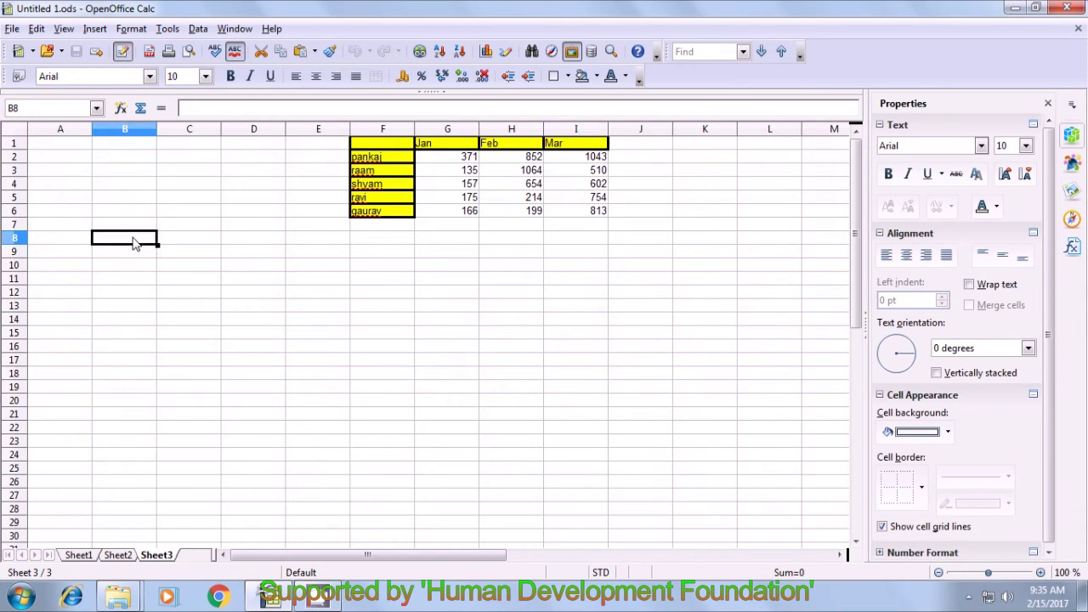
left_click(37, 30)
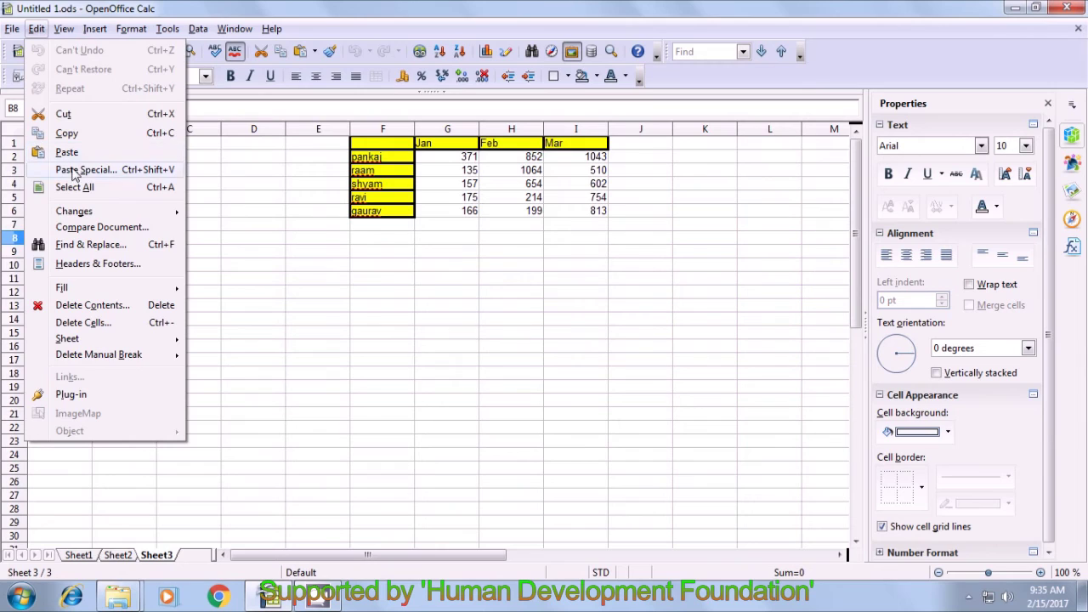
left_click(67, 153)
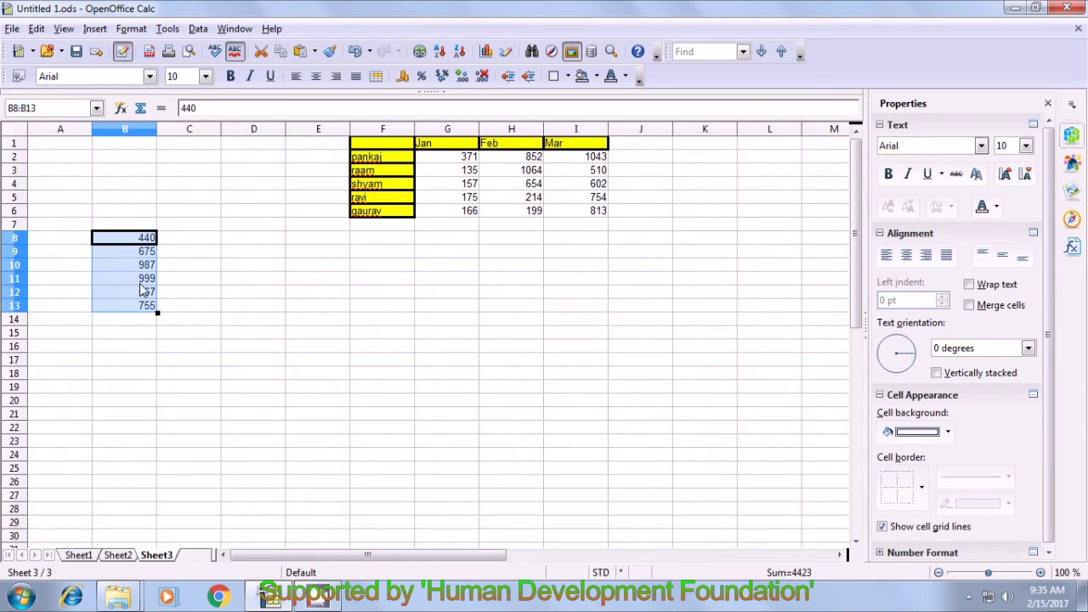
- Create a scenario named "cs3" from the pasted values in B8:B13, keeping the default settings
left_click(169, 33)
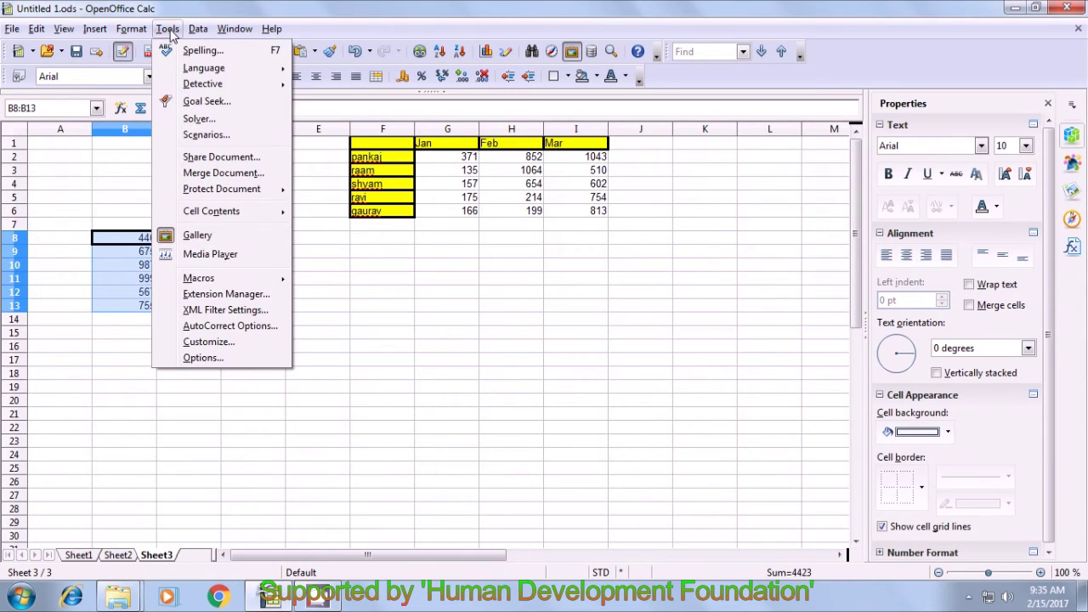
left_click(204, 135)
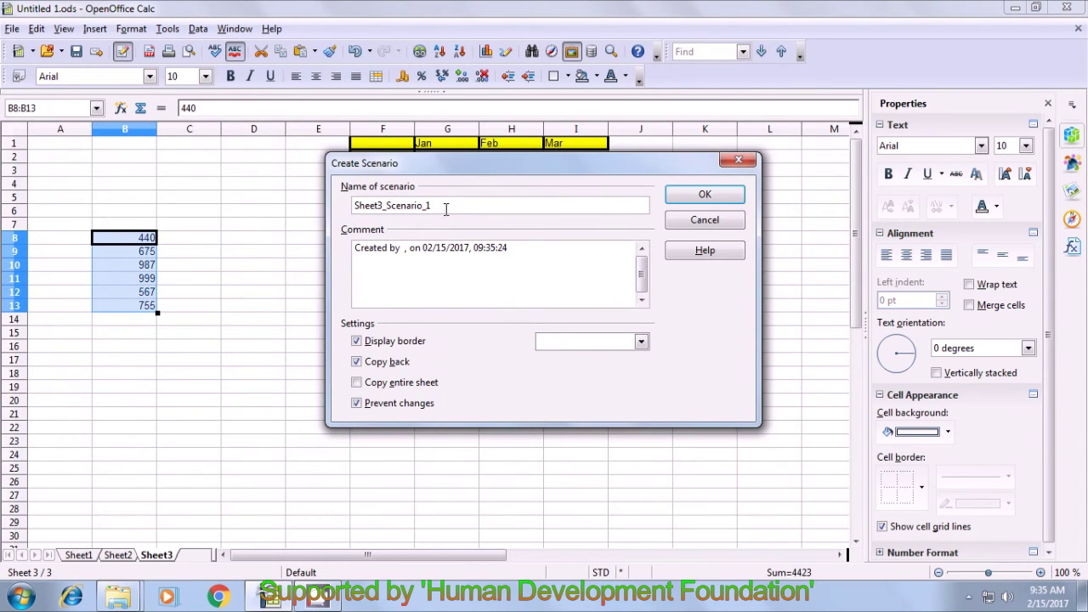
key("BackSpace")
key("BackSpace")
key("BackSpace")
key("BackSpace")
key("BackSpace")
key("BackSpace")
key("BackSpace")
key("BackSpace")
key("BackSpace")
key("BackSpace")
key("BackSpace")
key("BackSpace")
key("BackSpace")
key("BackSpace")
key("BackSpace")
key("BackSpace")
key("BackSpace")
type("cs3")
left_click(704, 196)
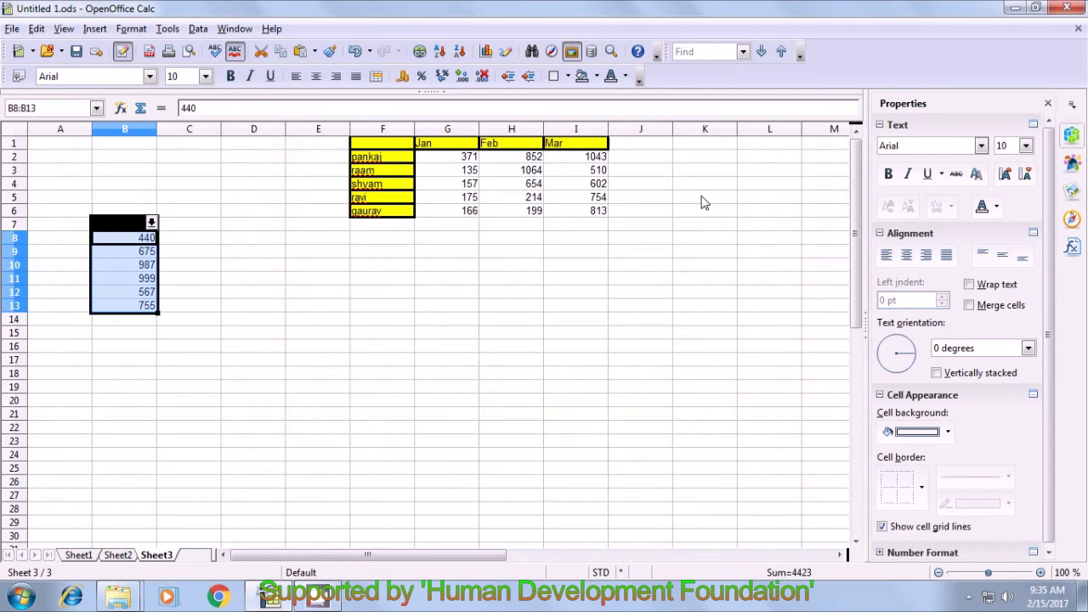
- Examine the scenario list above B8:B13, select cs3, and check the values it covers
left_click(299, 282)
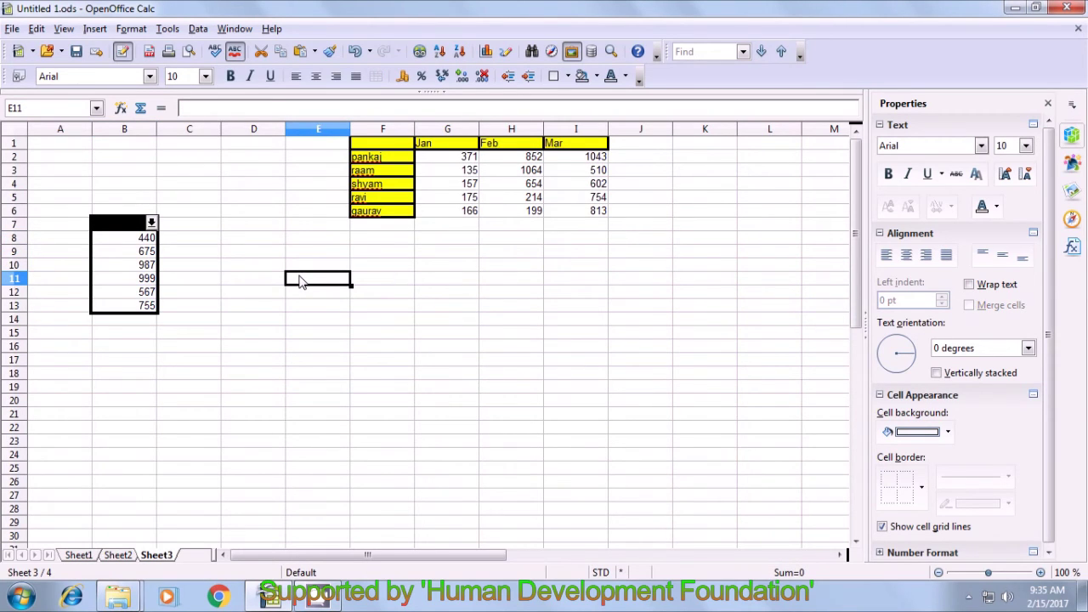
left_click(151, 223)
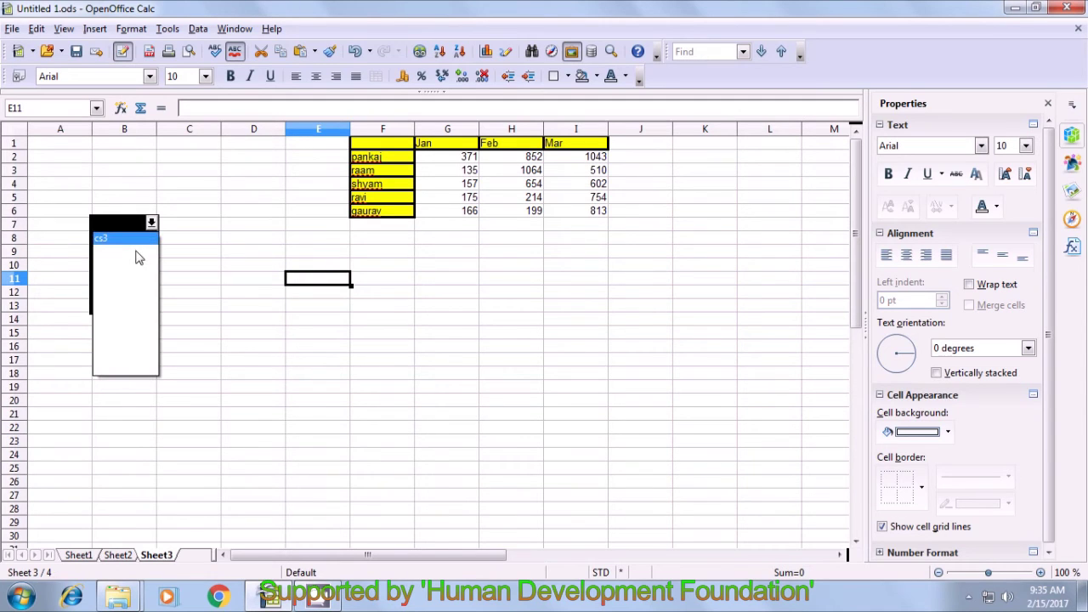
left_click(135, 242)
left_click_drag(132, 242, 136, 307)
left_click(188, 282)
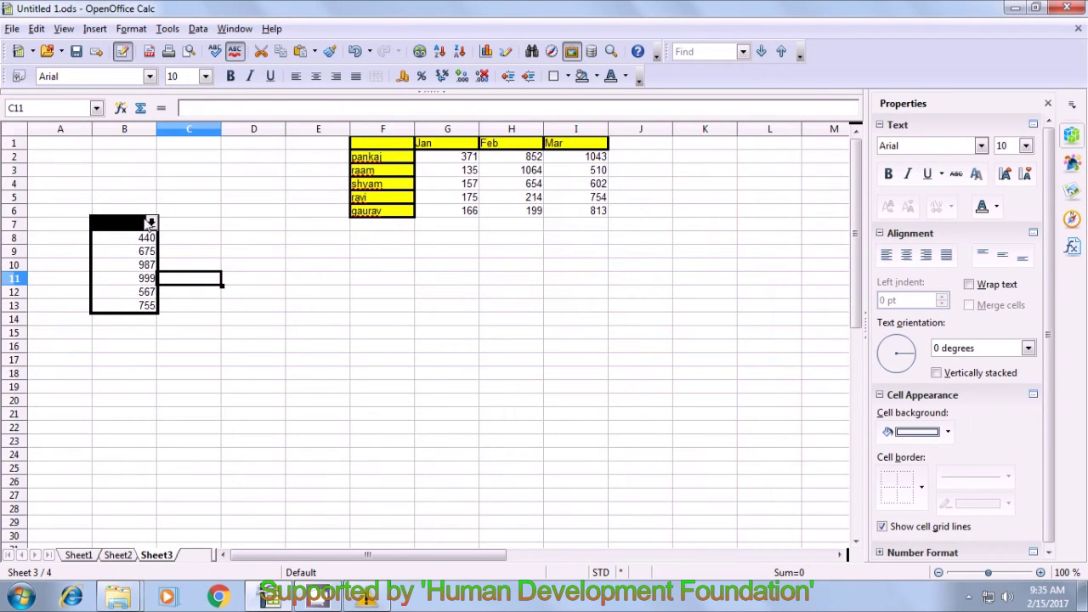
left_click(151, 223)
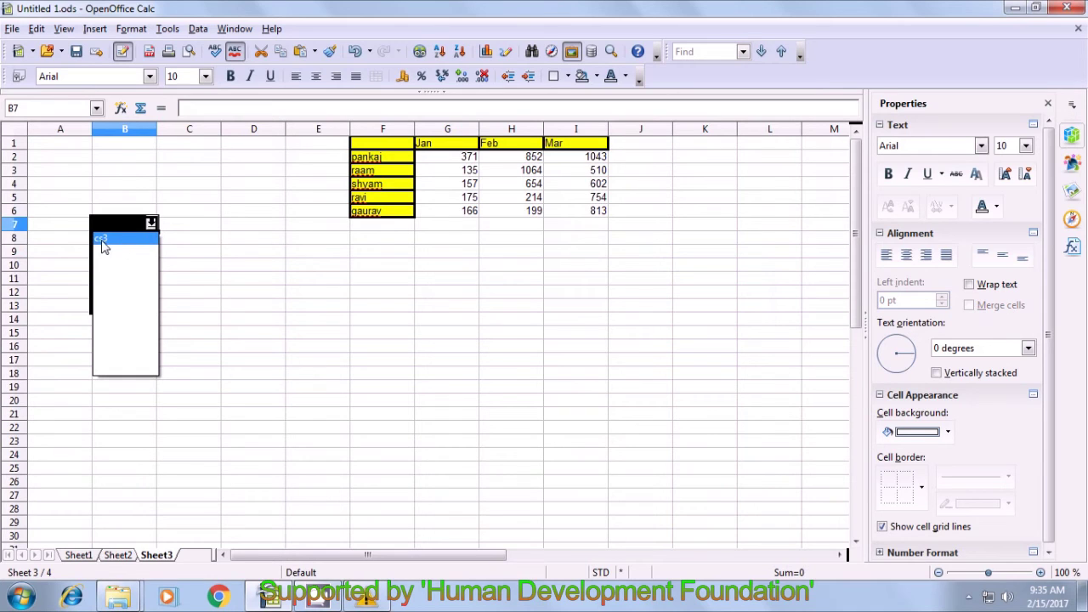
left_click(211, 281)
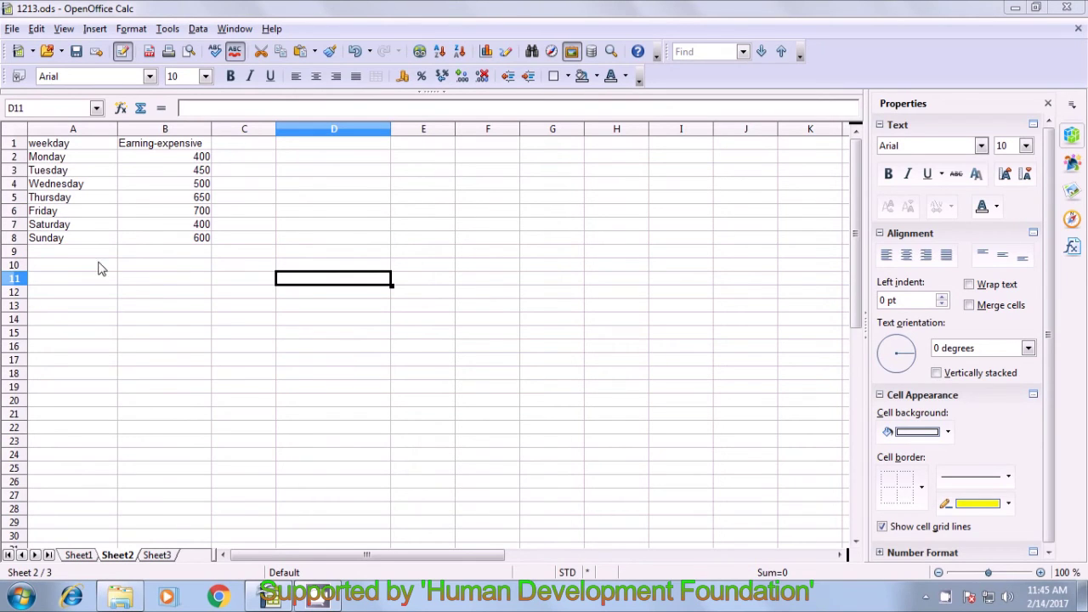
- Examine the weekday and Earning-expensive table in A1:B8, checking the headers and each day's amount from Monday to Thursday
left_click_drag(60, 150, 205, 237)
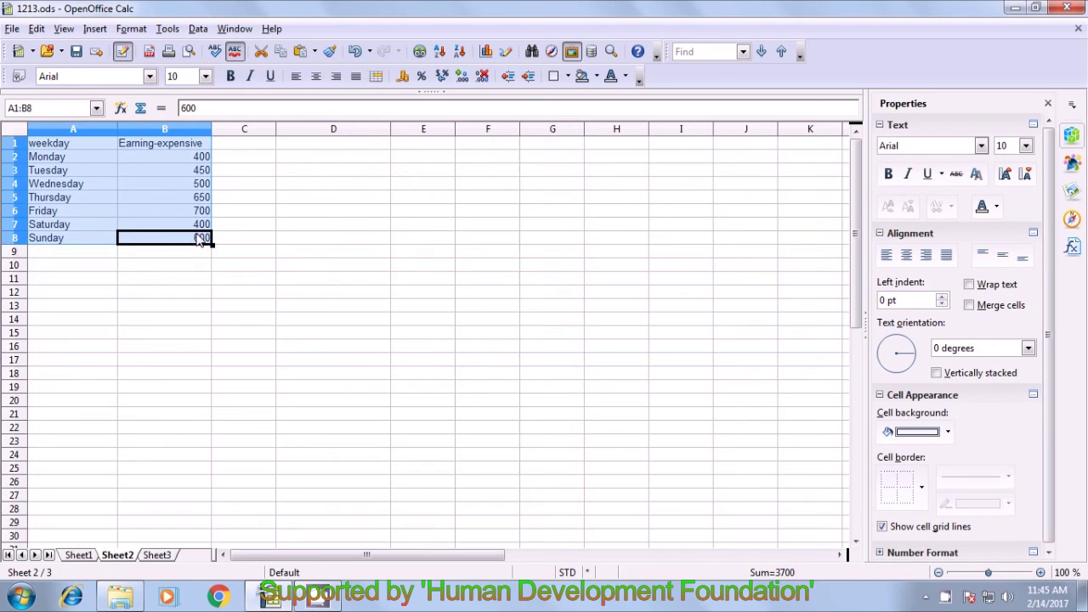
left_click(53, 333)
left_click(51, 147)
left_click(157, 146)
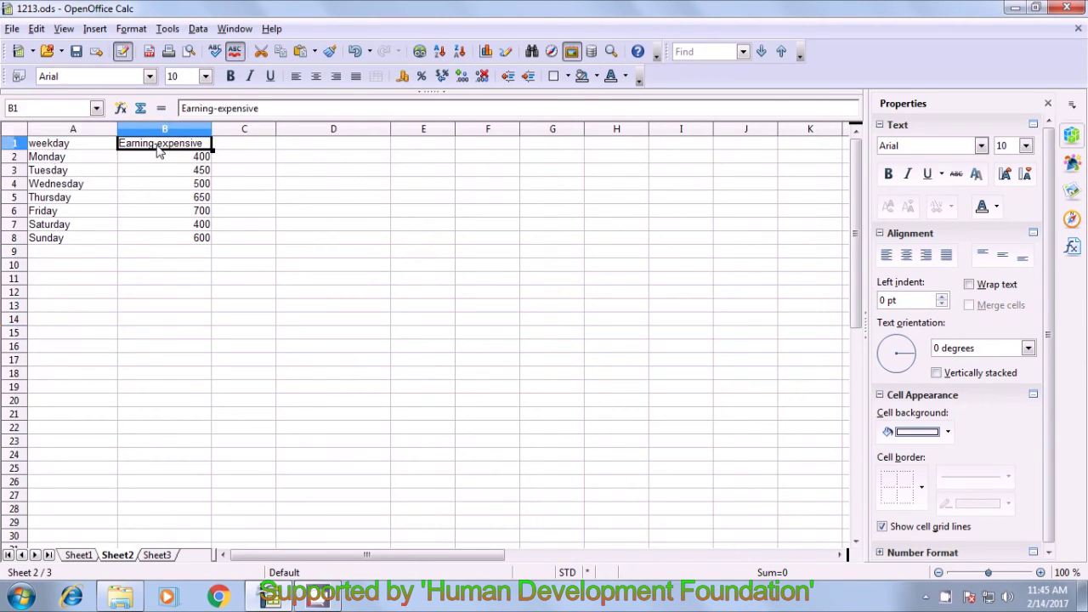
left_click(72, 164)
left_click(180, 163)
left_click(83, 173)
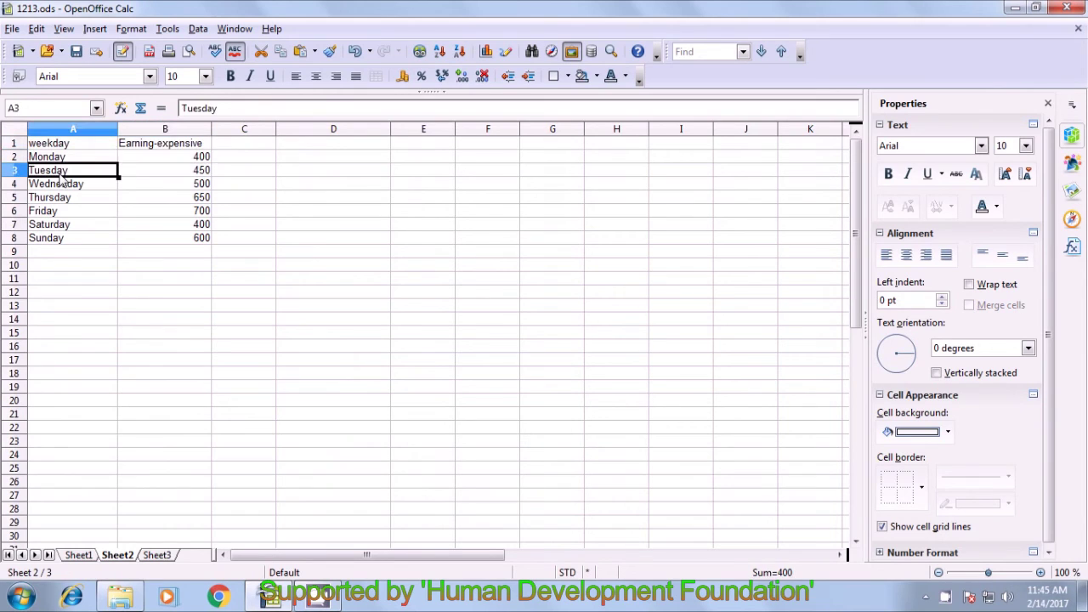
left_click(181, 172)
left_click(77, 185)
left_click(136, 192)
left_click(50, 202)
left_click(154, 201, "shift")
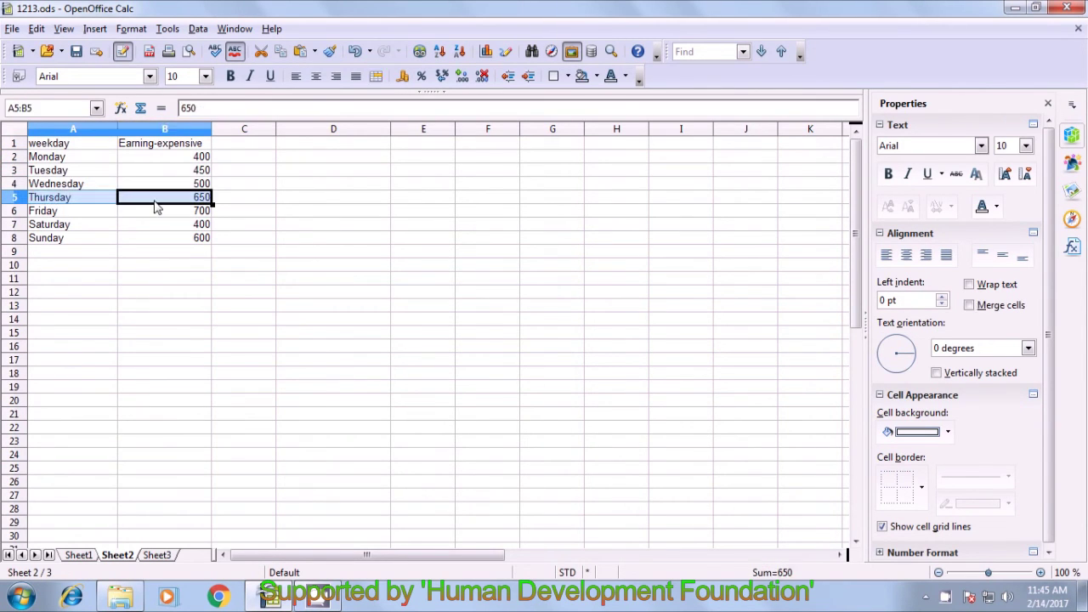
left_click(138, 309)
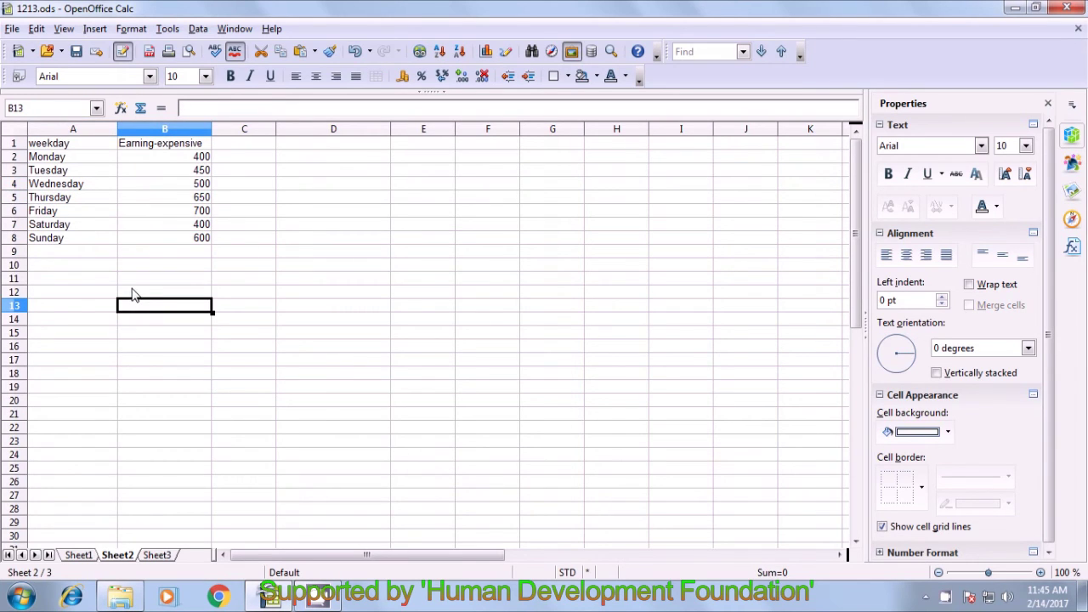
left_click(43, 202)
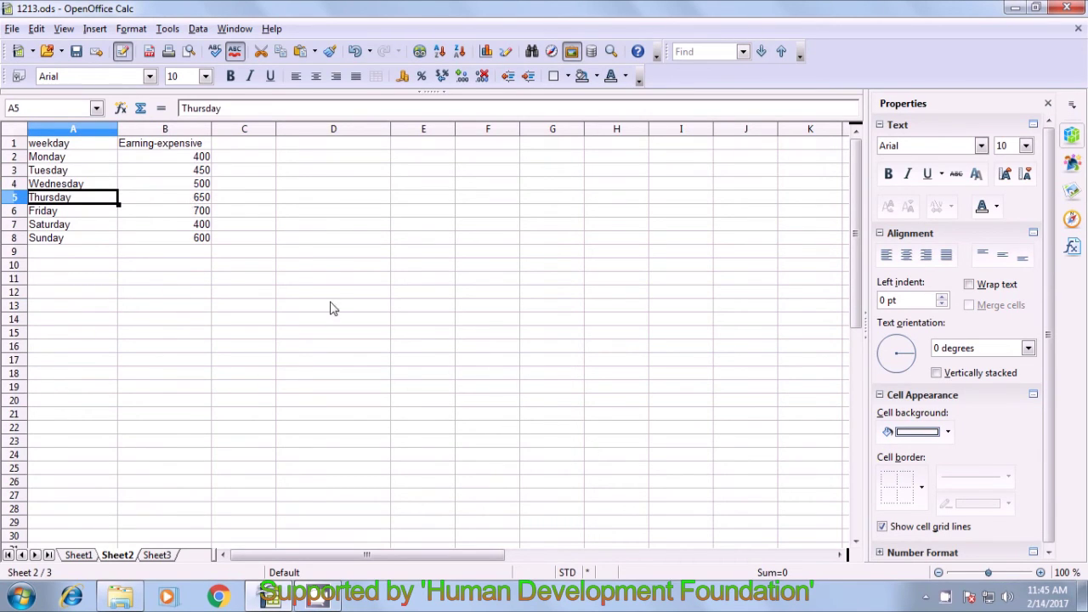
- Begin an OFFSET formula in D10 with A1 as the reference and 4 as the row offset
left_click(325, 271)
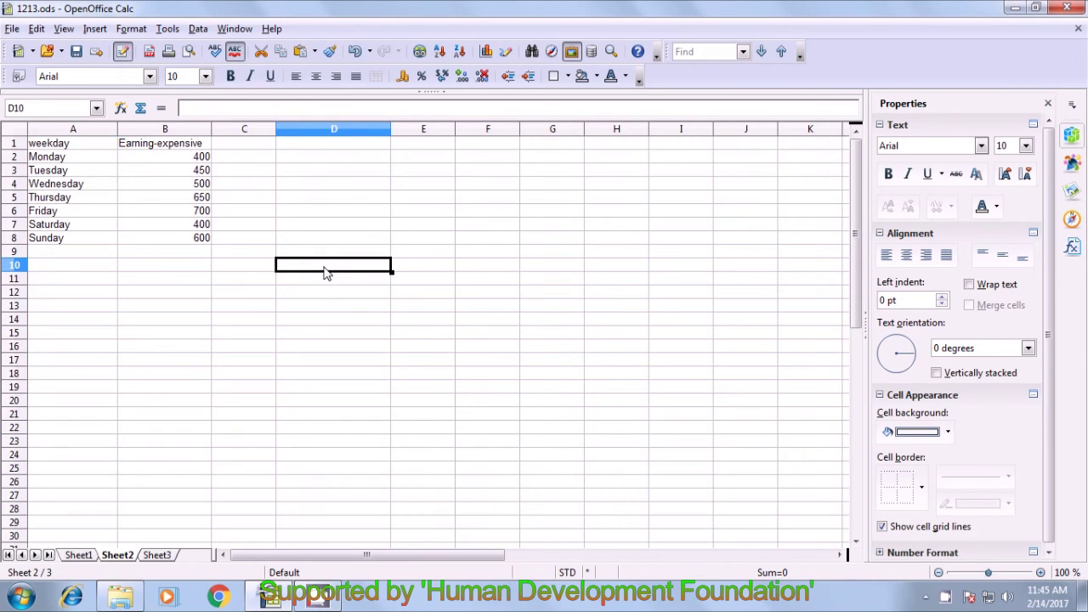
type("=offset(")
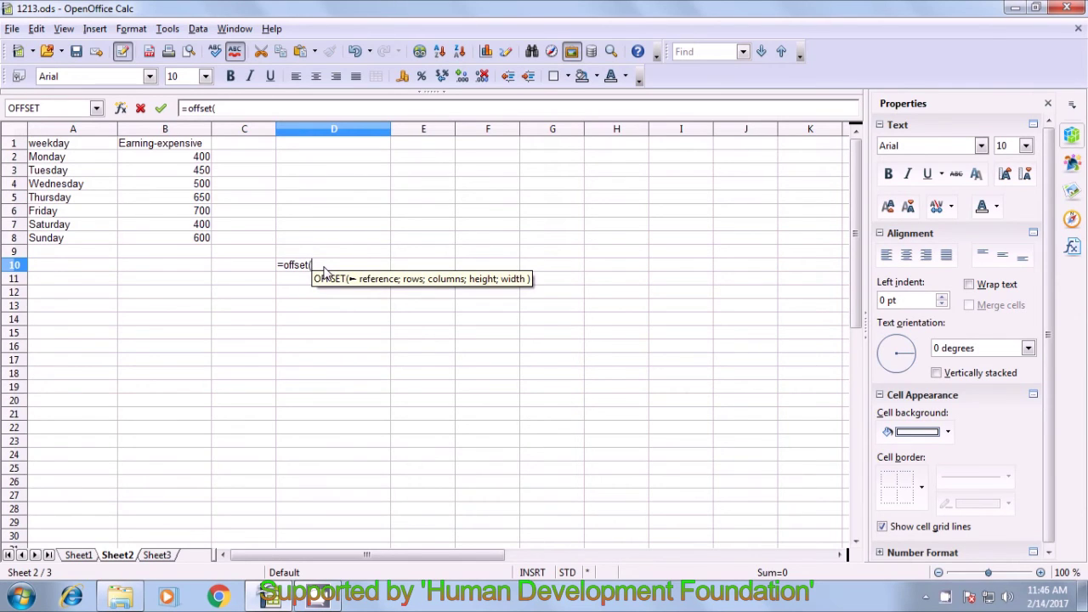
left_click(49, 146)
type(";")
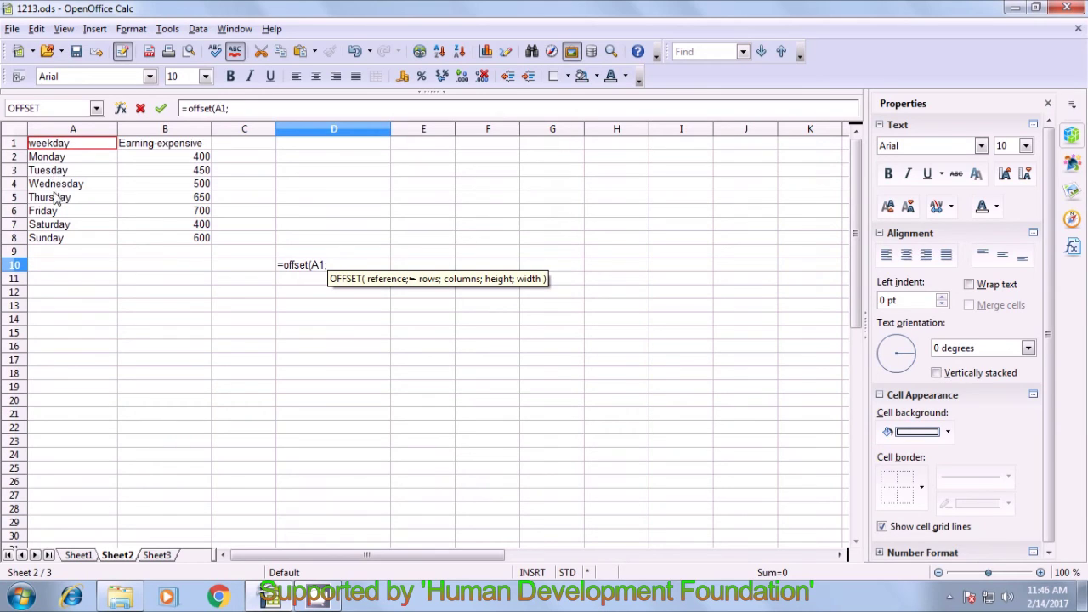
type("4;")
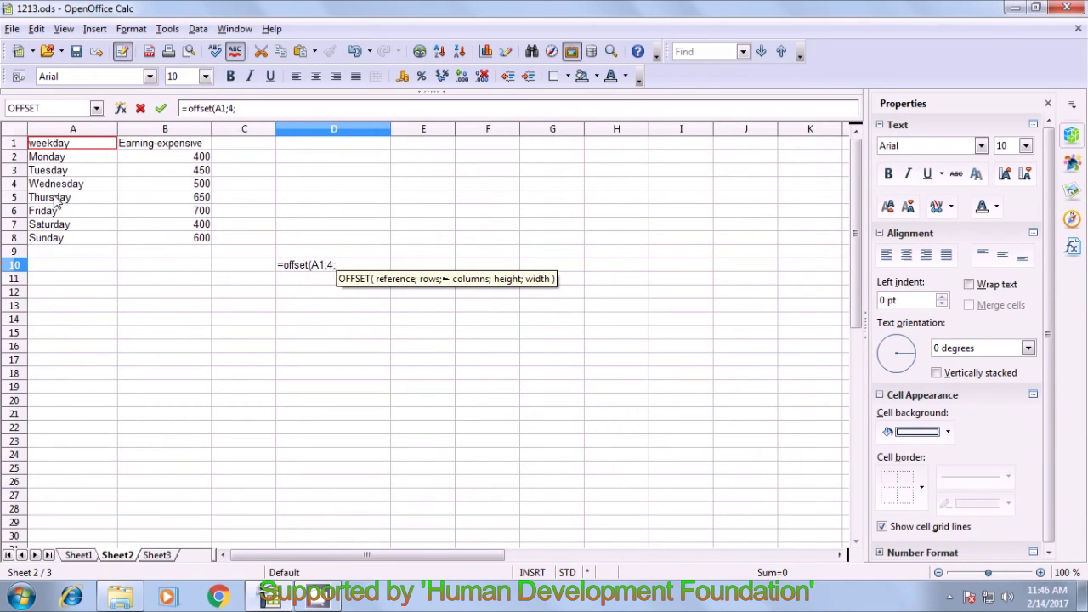